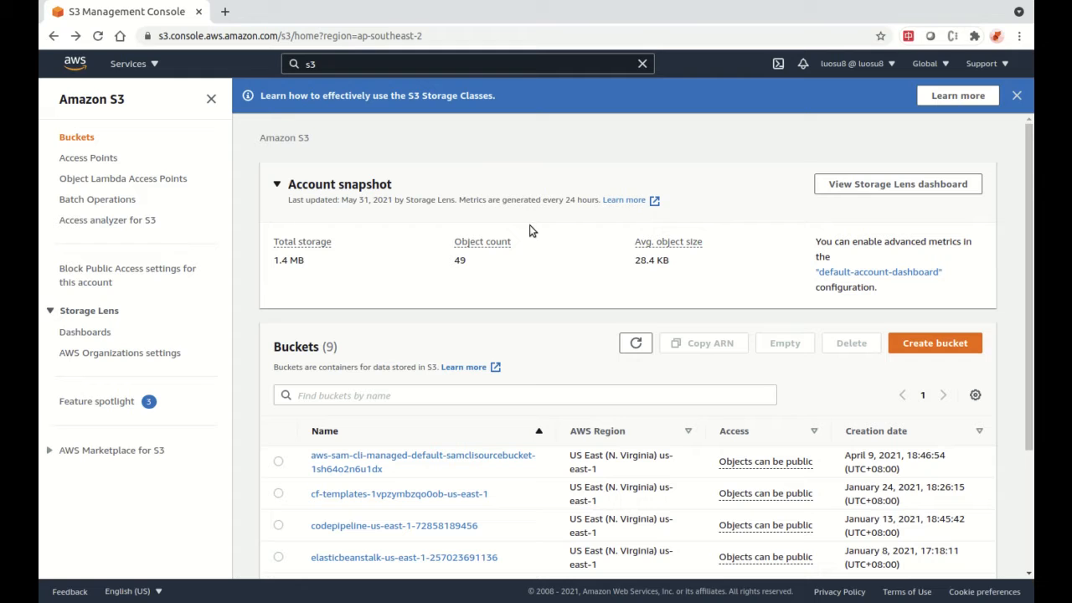
Try to create an S3 bucket named mystatics3website, keeping the default region, public access, versioning and encryption settings
click(921, 346)
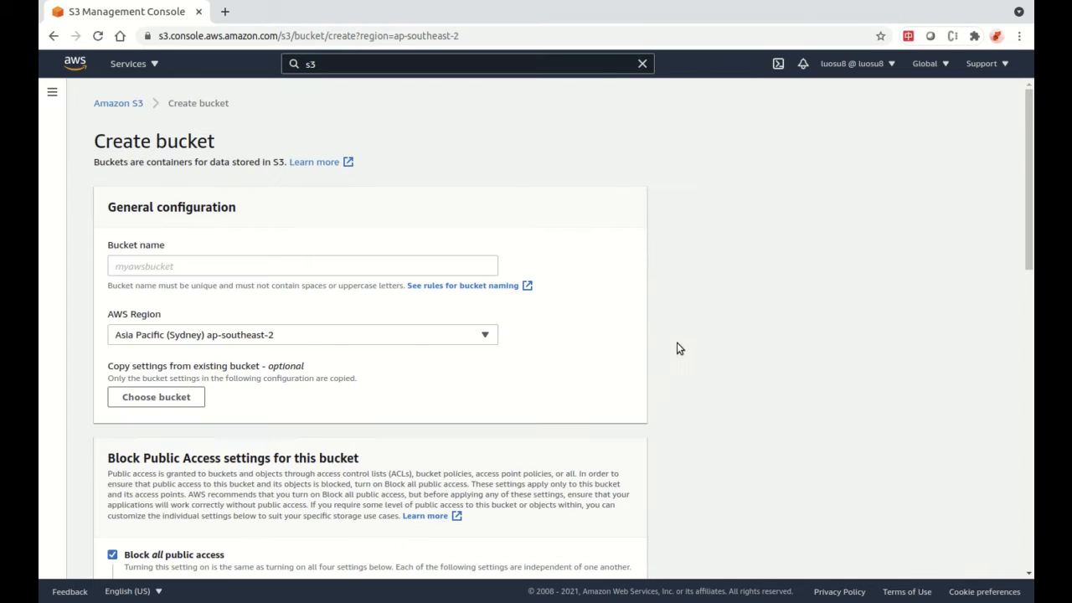
click(246, 265)
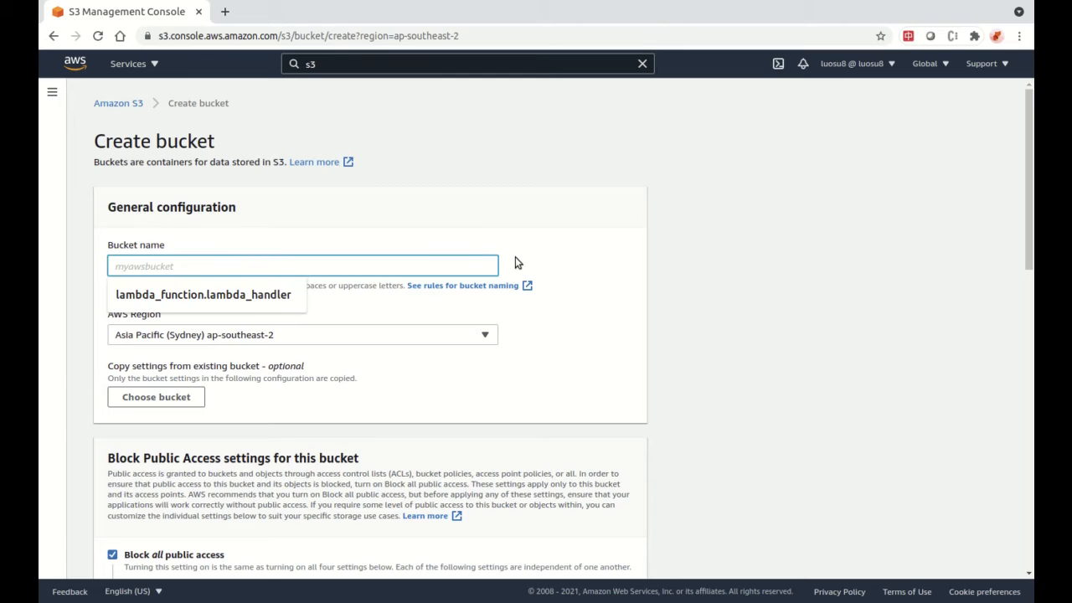
text(my)
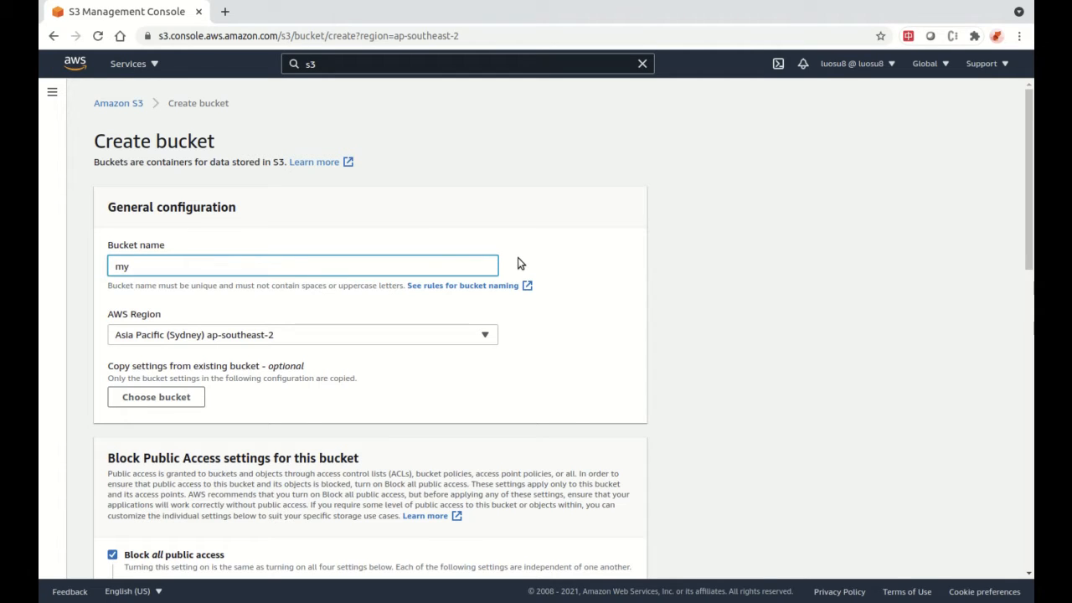
text(statics3website)
scroll(549, 360, down, 5)
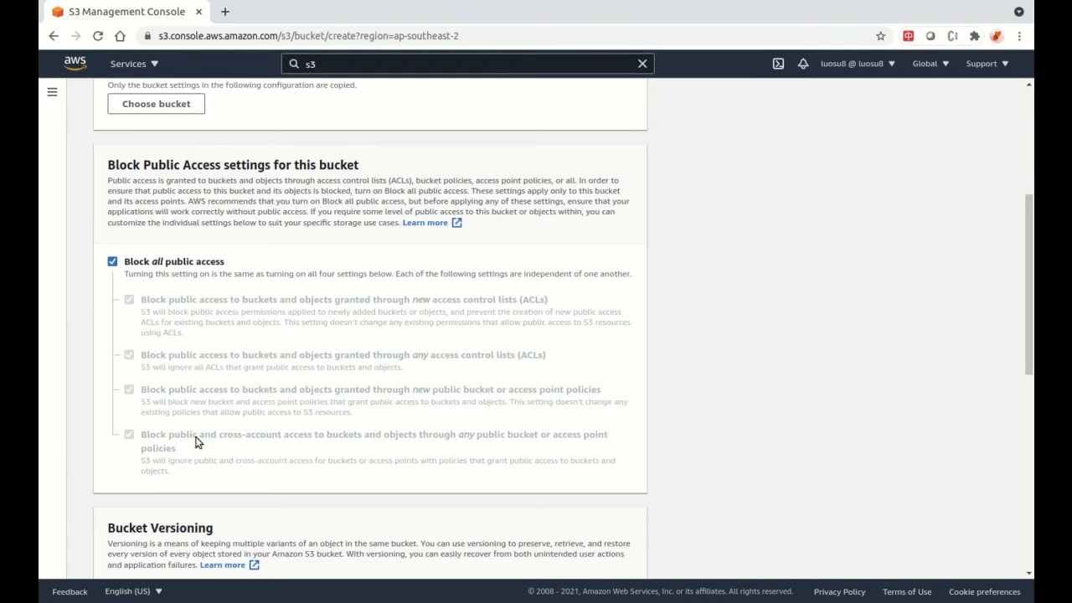
scroll(245, 333, down, 3)
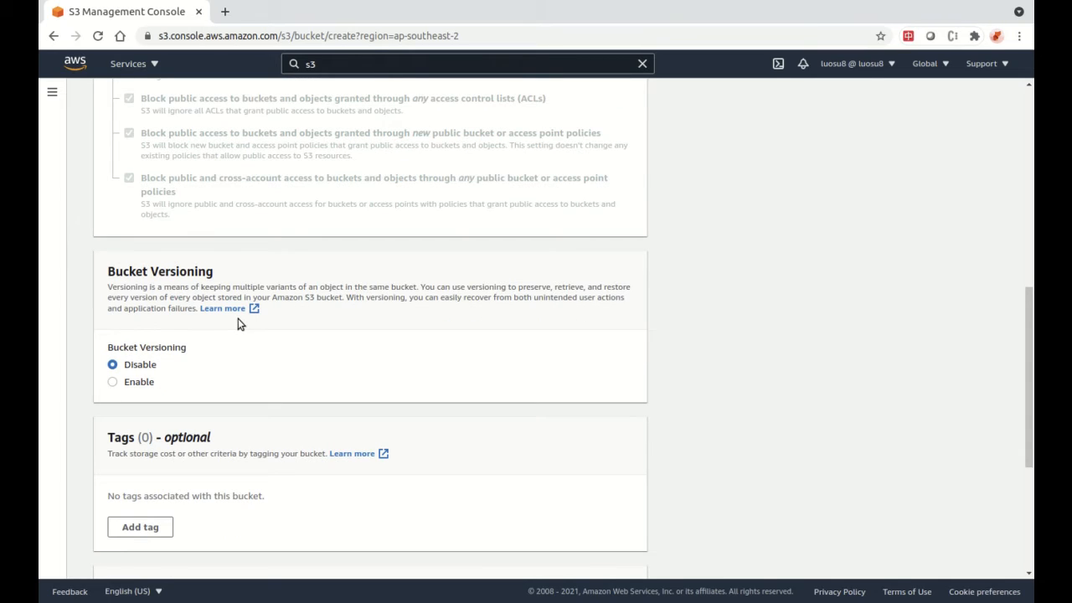
scroll(265, 348, down, 3)
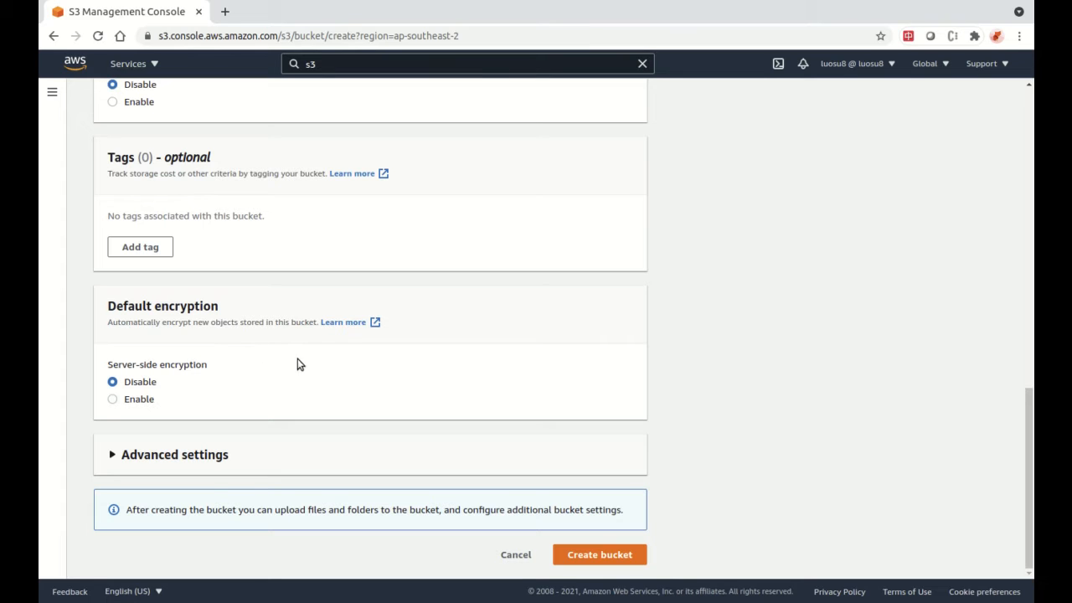
click(609, 555)
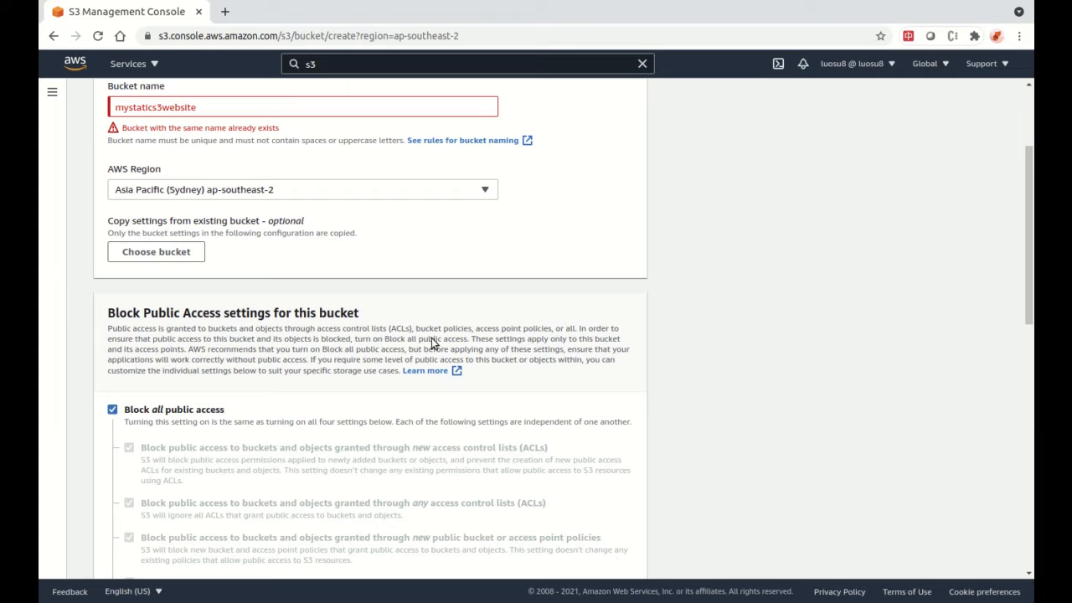
Change the bucket name to mystatics3website2000 and create the bucket with the other settings left at their defaults
click(262, 103)
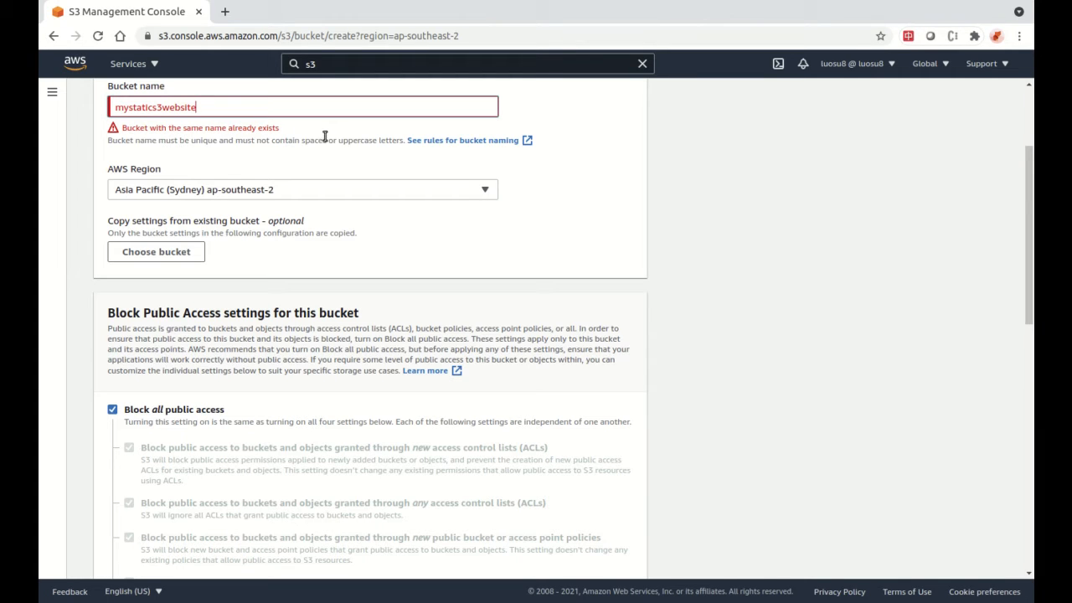
text(2000)
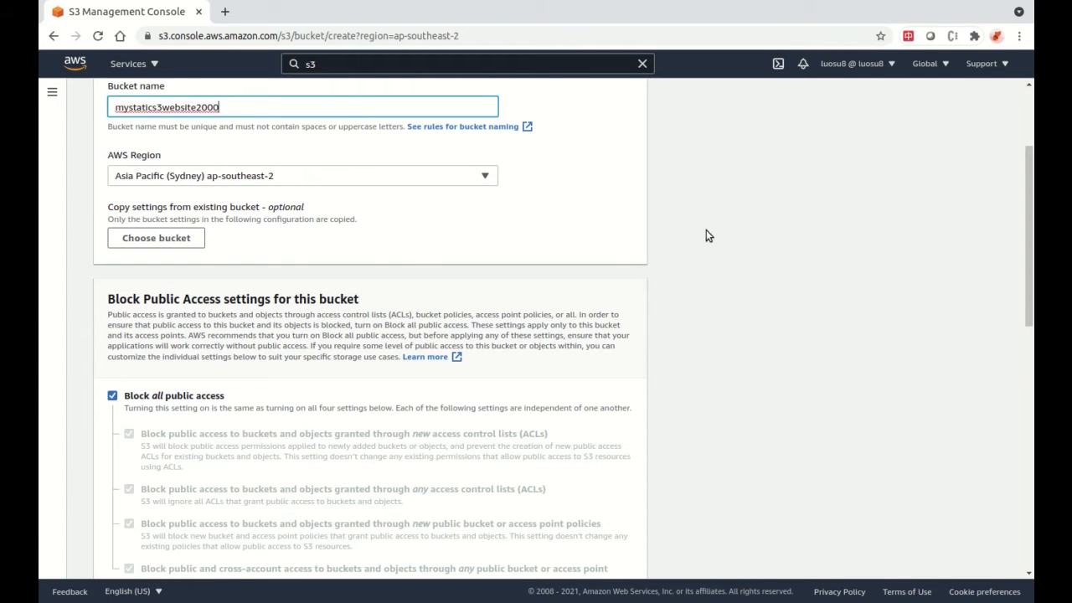
scroll(706, 235, down, 8)
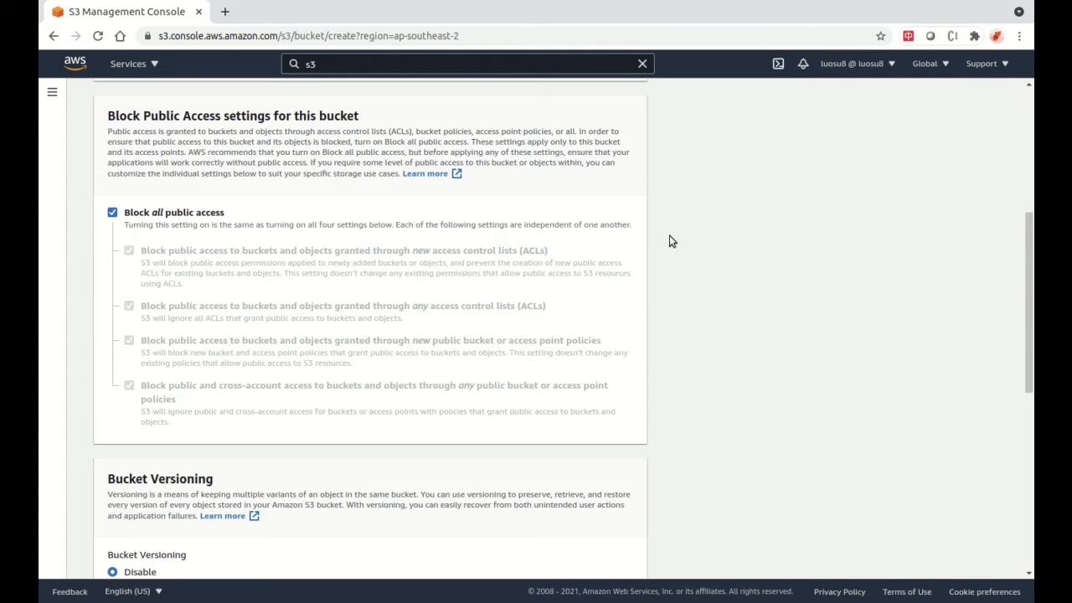
scroll(522, 449, down, 2)
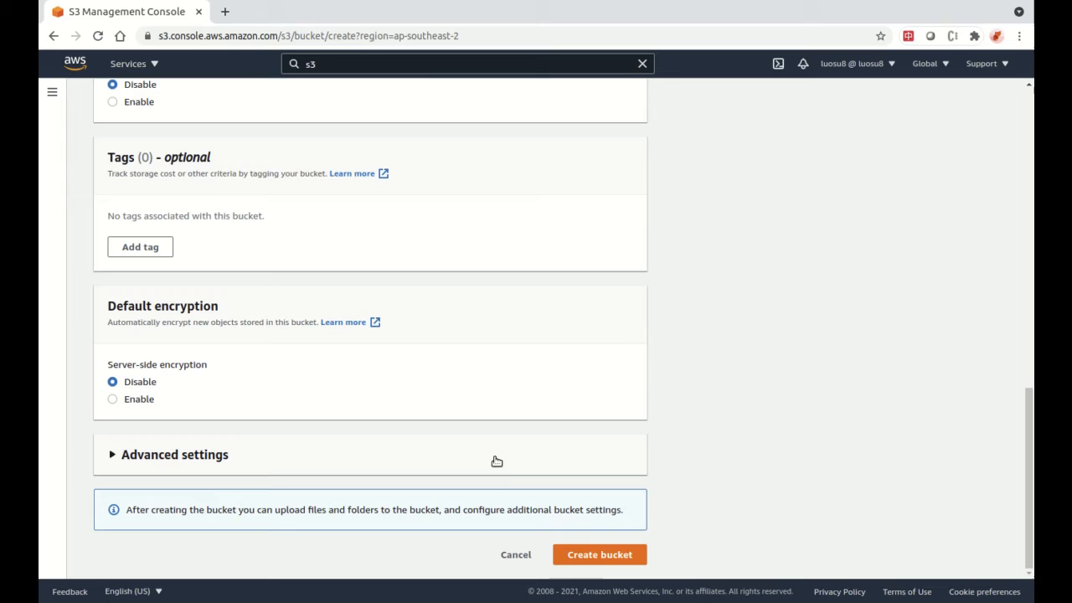
click(597, 560)
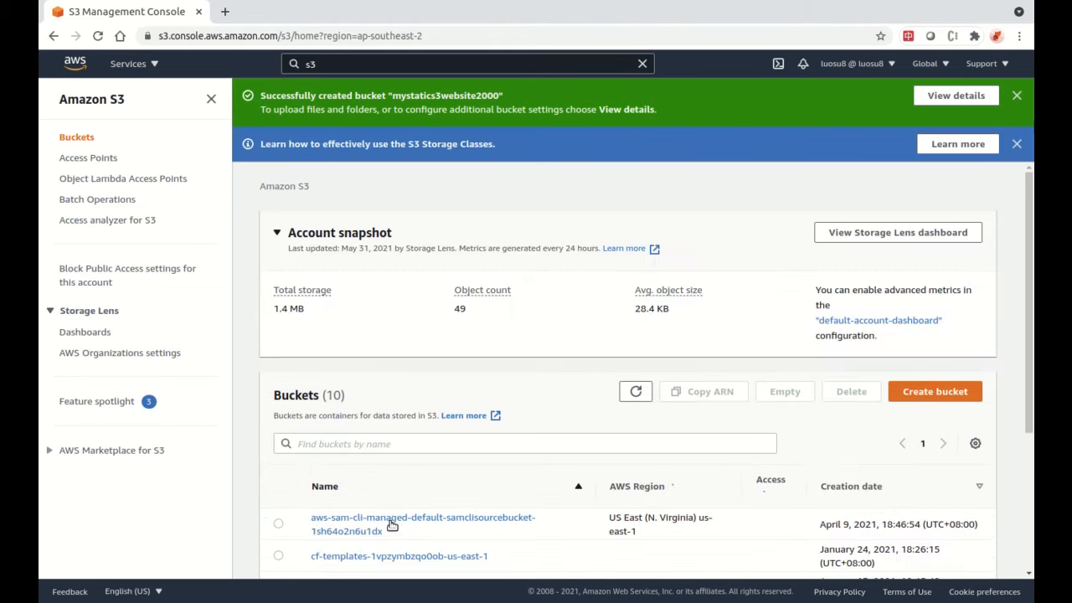
Upload apple.jpg, index.html and winter.jpg to the mystatics3website2000 bucket and close the upload summary
scroll(401, 460, down, 3)
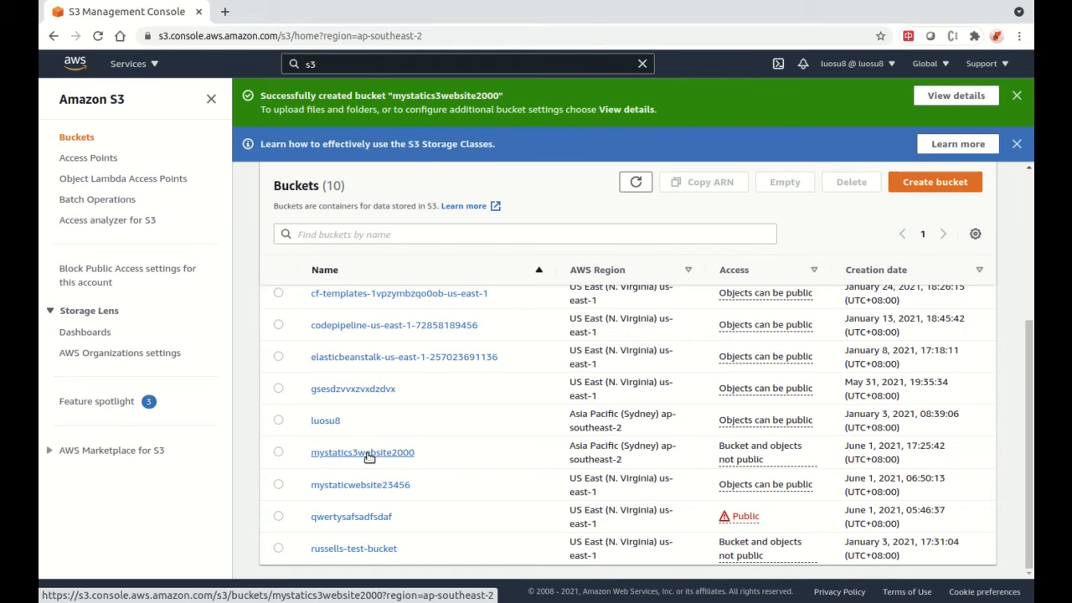
click(368, 454)
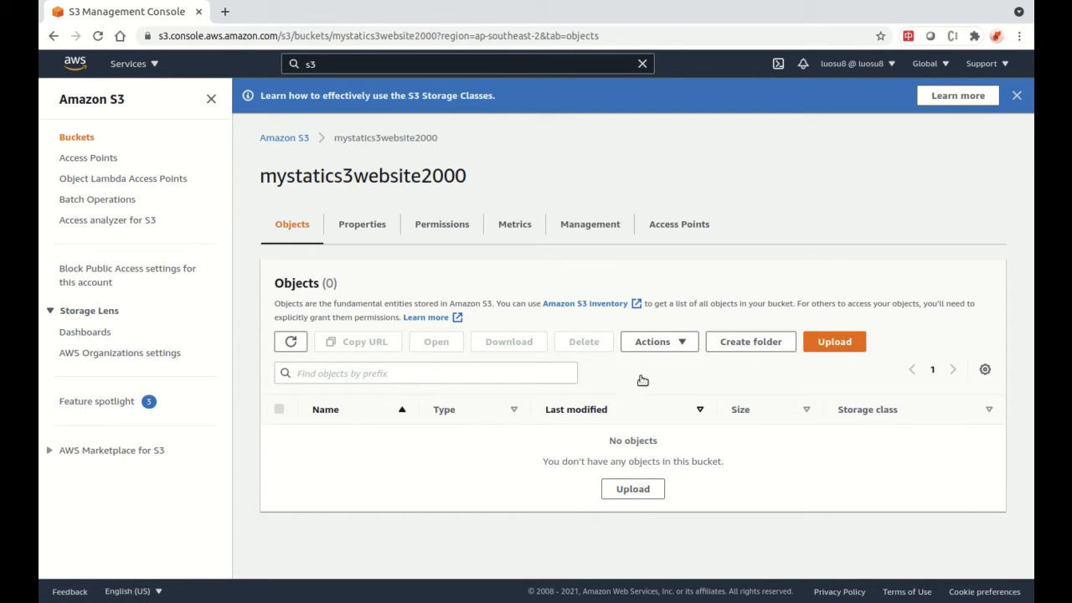
click(852, 345)
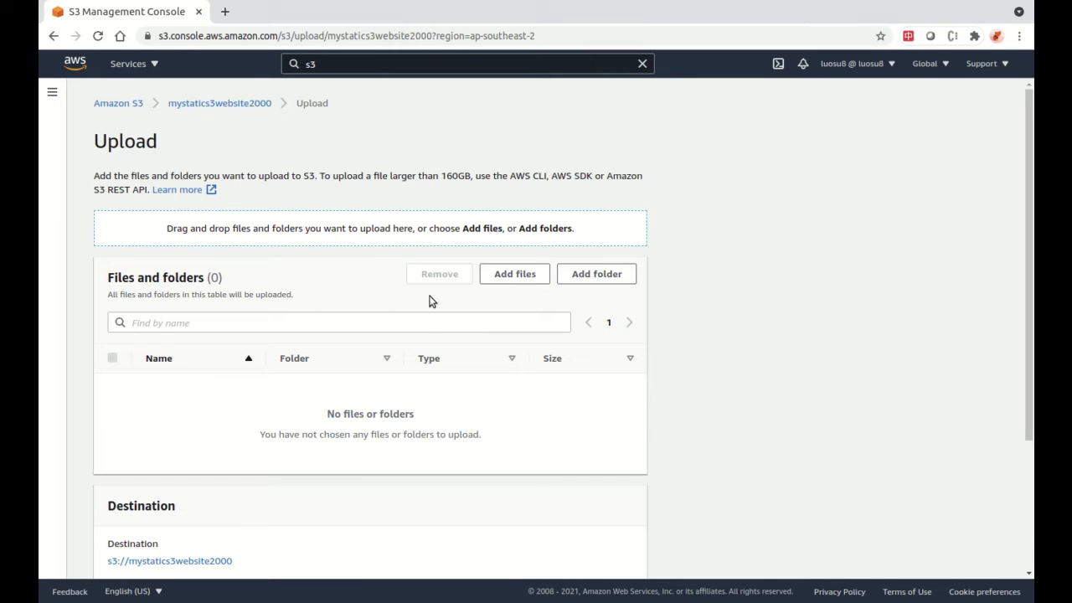
click(504, 277)
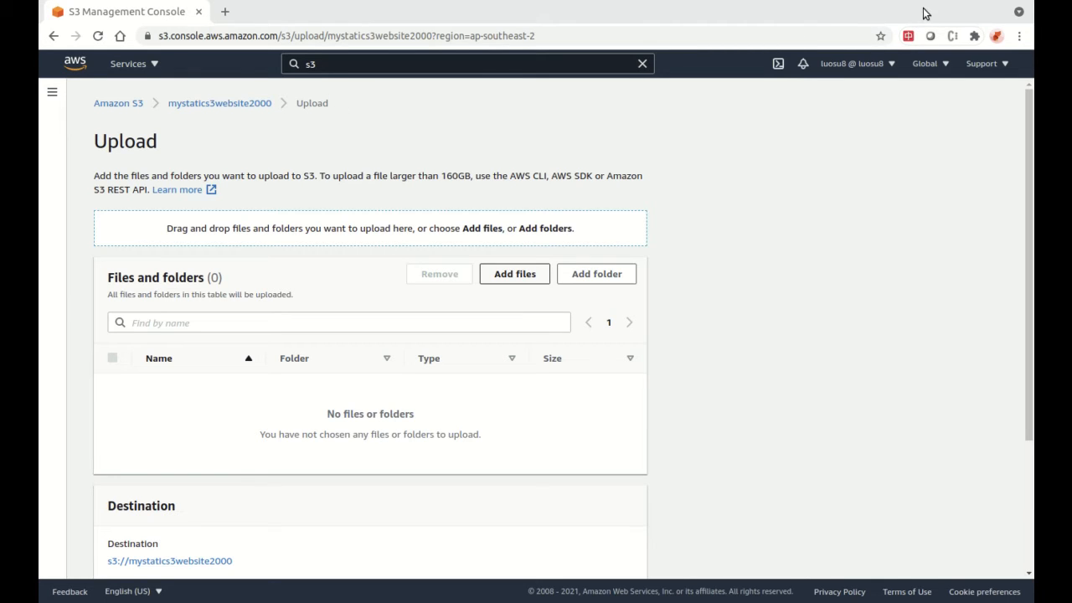
drag(925, 14, 578, 406)
scroll(609, 423, down, 3)
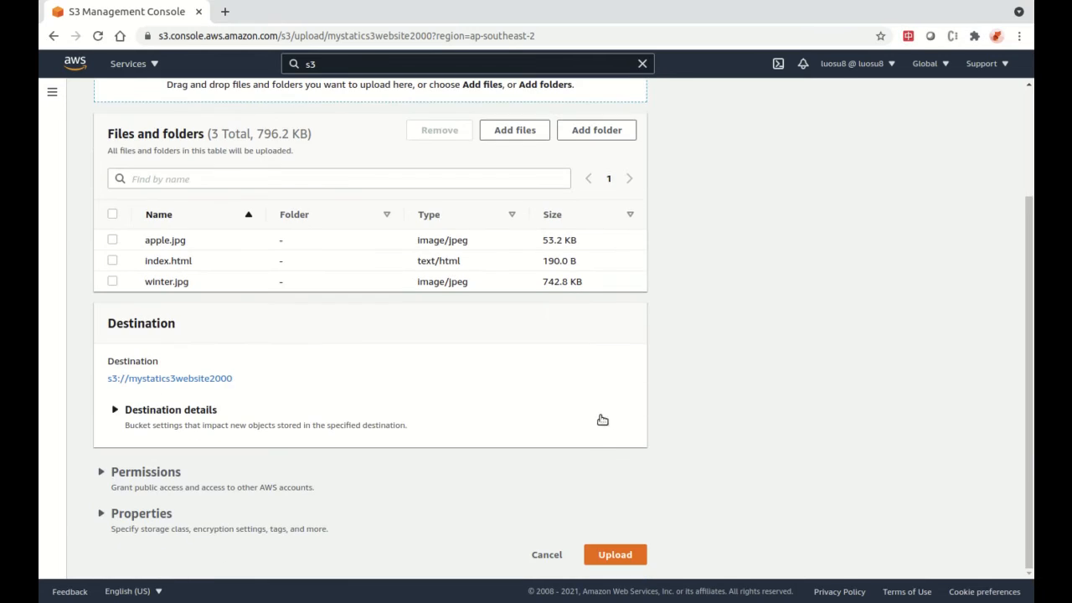
click(625, 555)
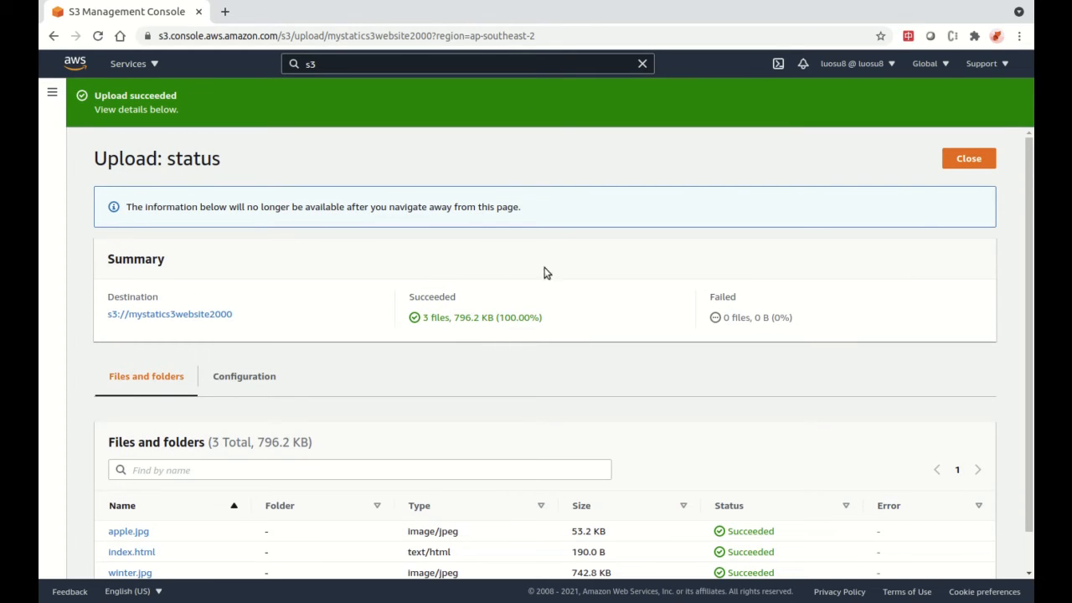
click(968, 159)
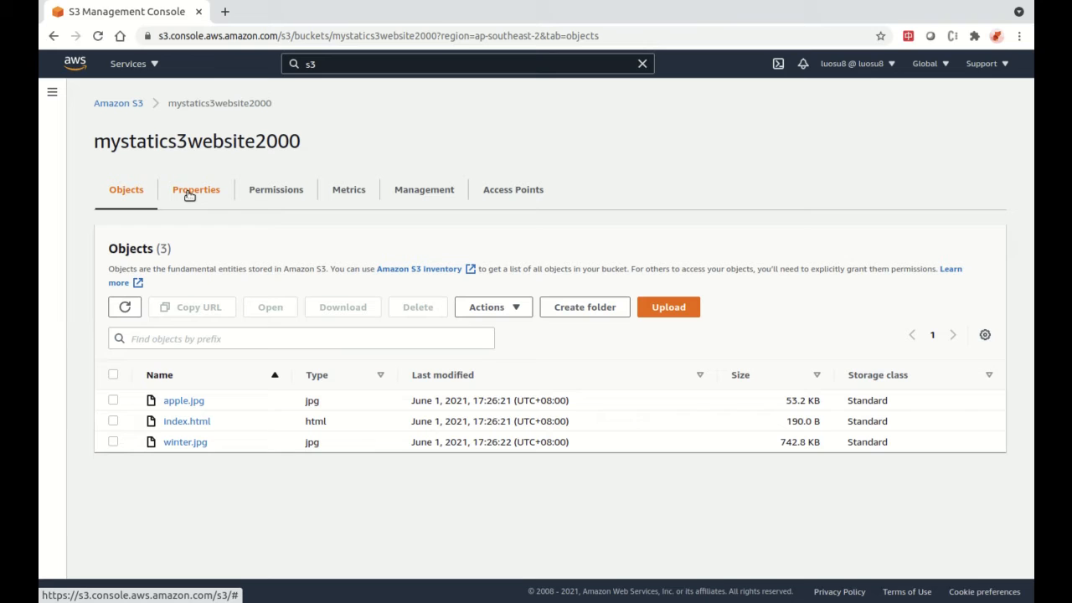
Open the static website hosting settings in the bucket's properties and enable hosting
click(189, 191)
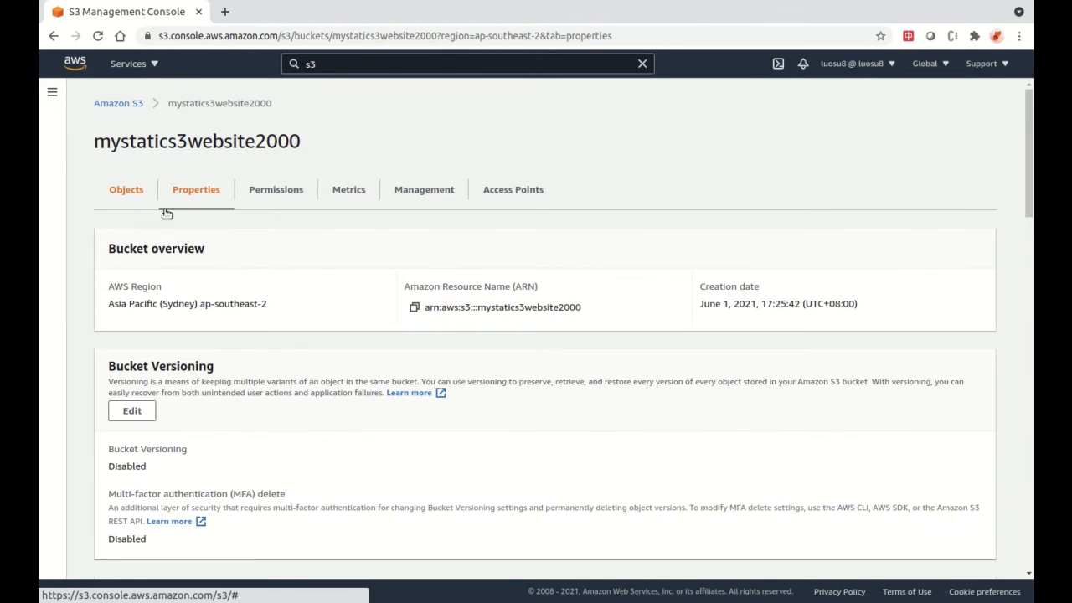
scroll(258, 270, down, 1)
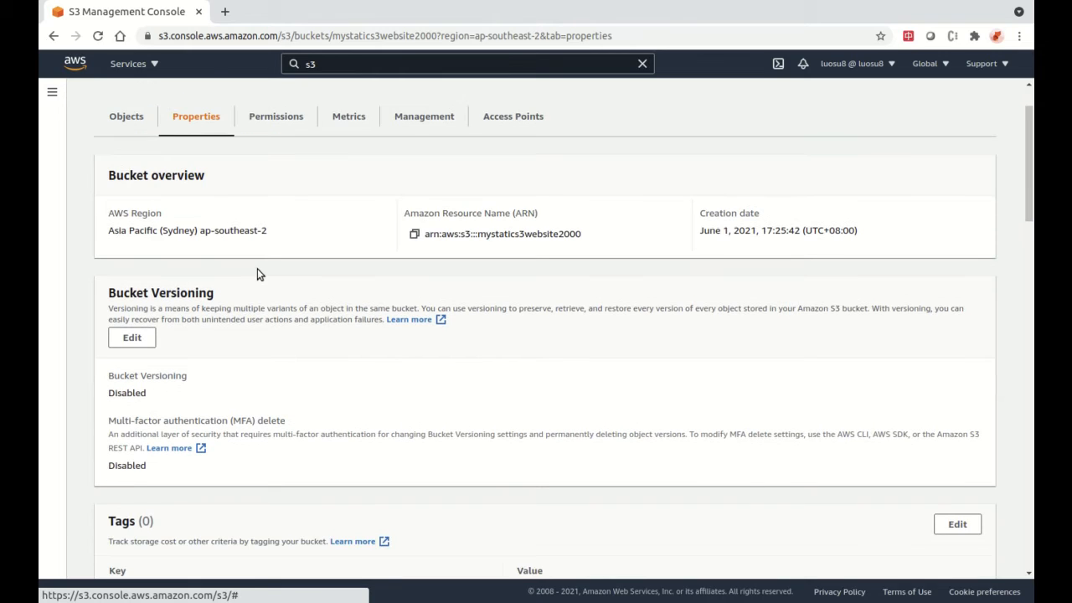
scroll(258, 270, down, 1)
scroll(583, 238, up, 1)
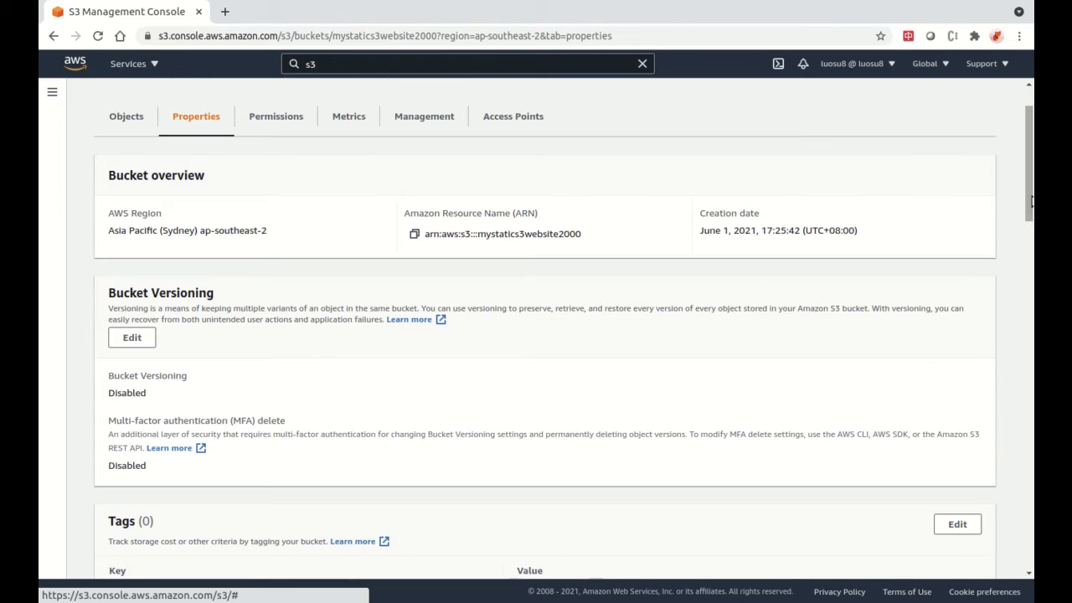
scroll(1025, 364, down, 15)
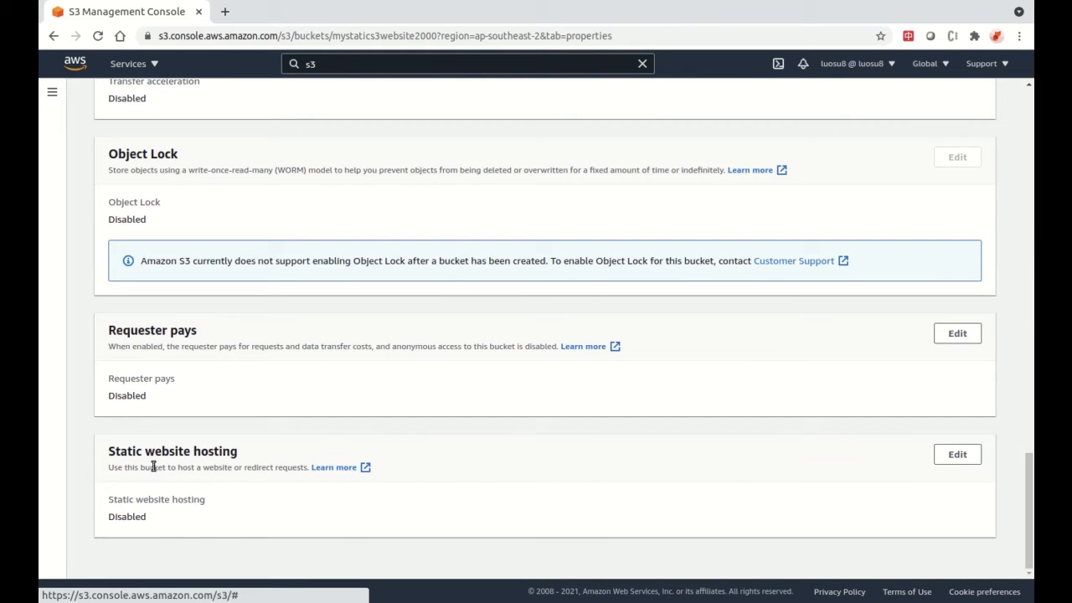
click(951, 460)
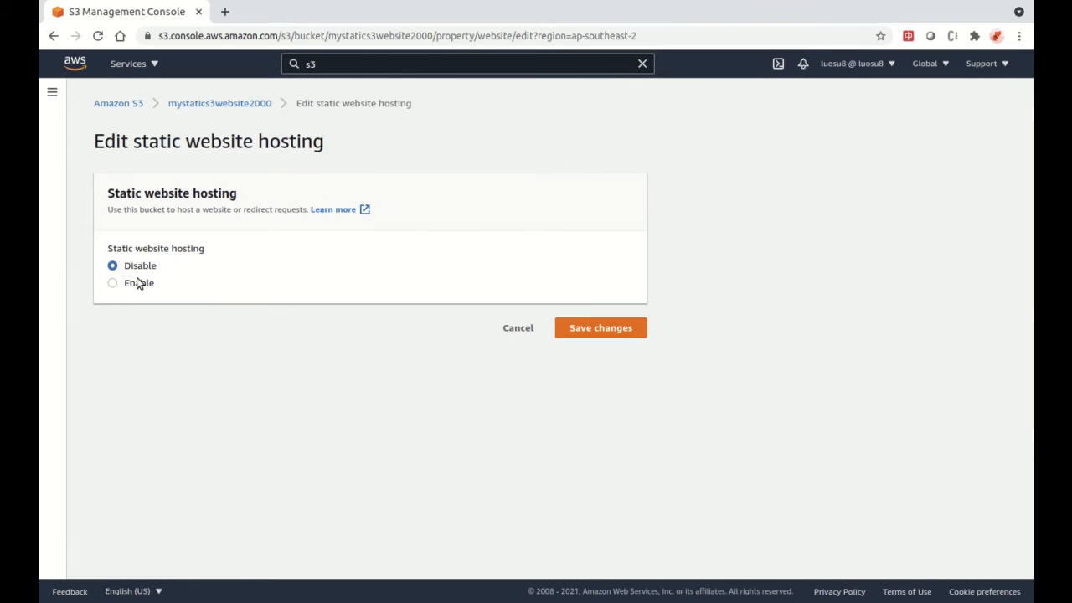
click(136, 282)
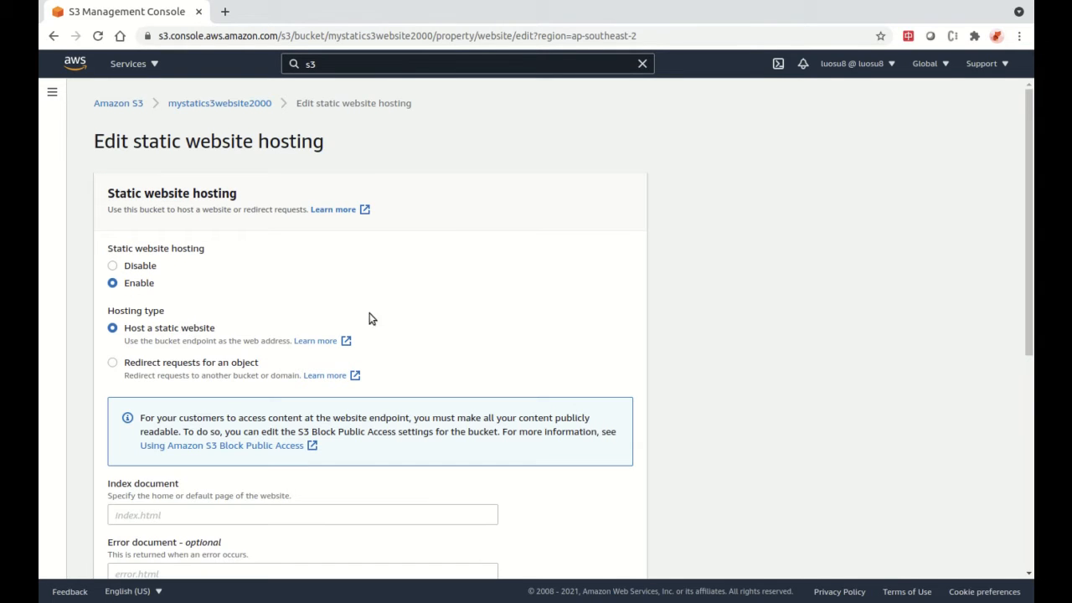
Set the index document to index.html, leave the error document empty, and save the static website hosting settings
scroll(400, 314, down, 1)
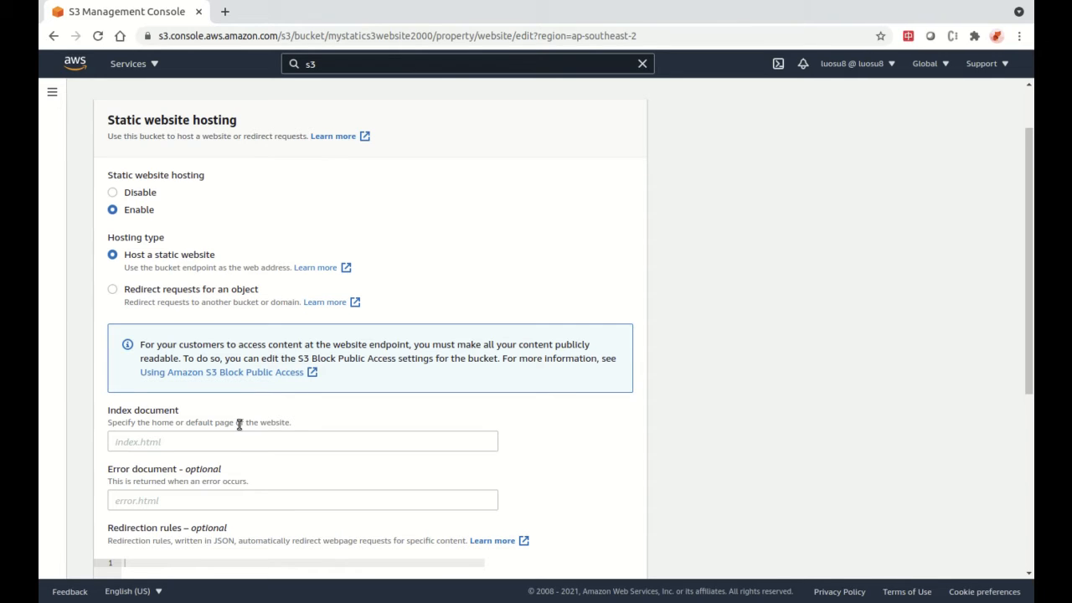
scroll(242, 381, down, 1)
click(239, 363)
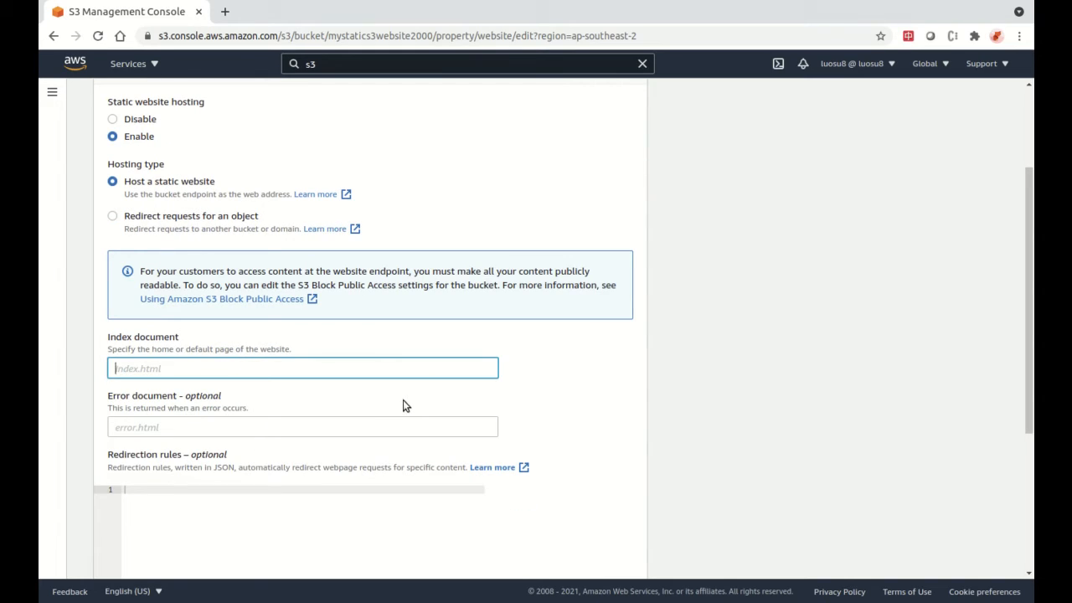
text(index.html)
click(419, 430)
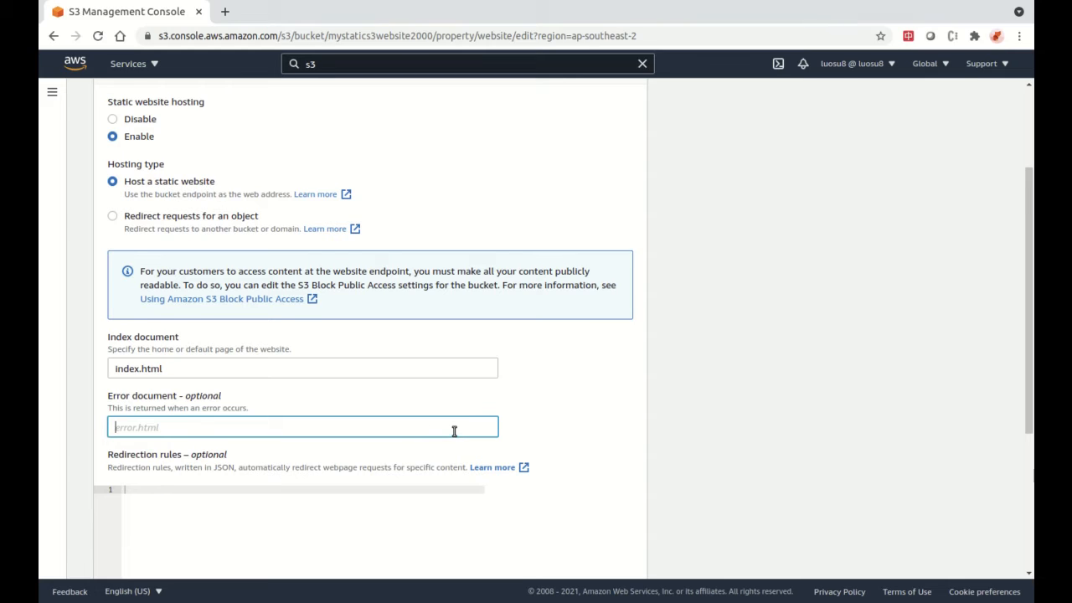
scroll(519, 397, down, 3)
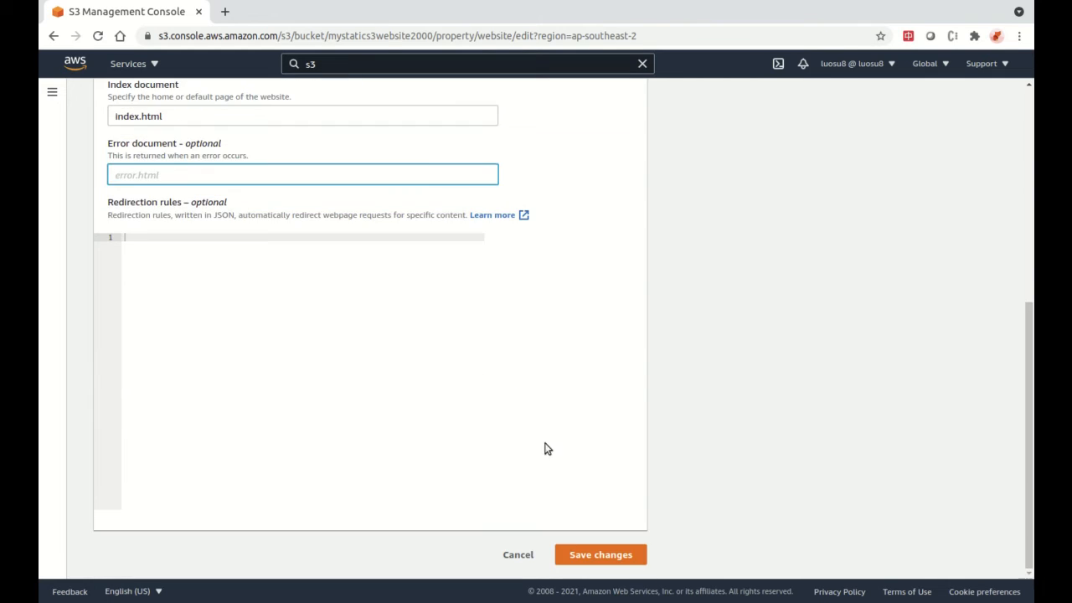
click(578, 553)
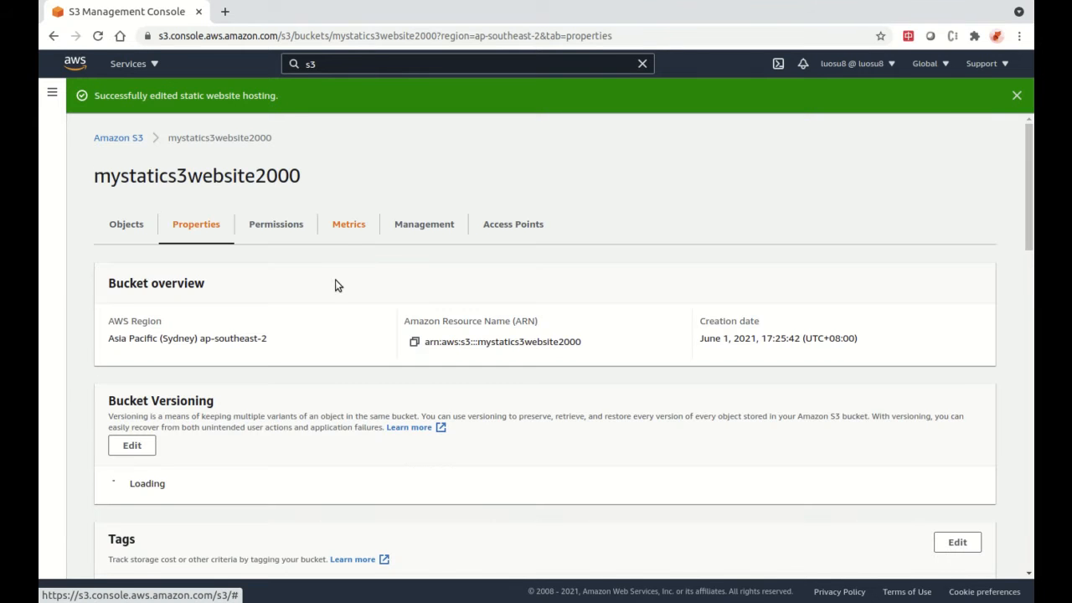
Open the bucket website endpoint from the static website hosting properties to check the site, and return to the S3 console
scroll(294, 295, down, 6)
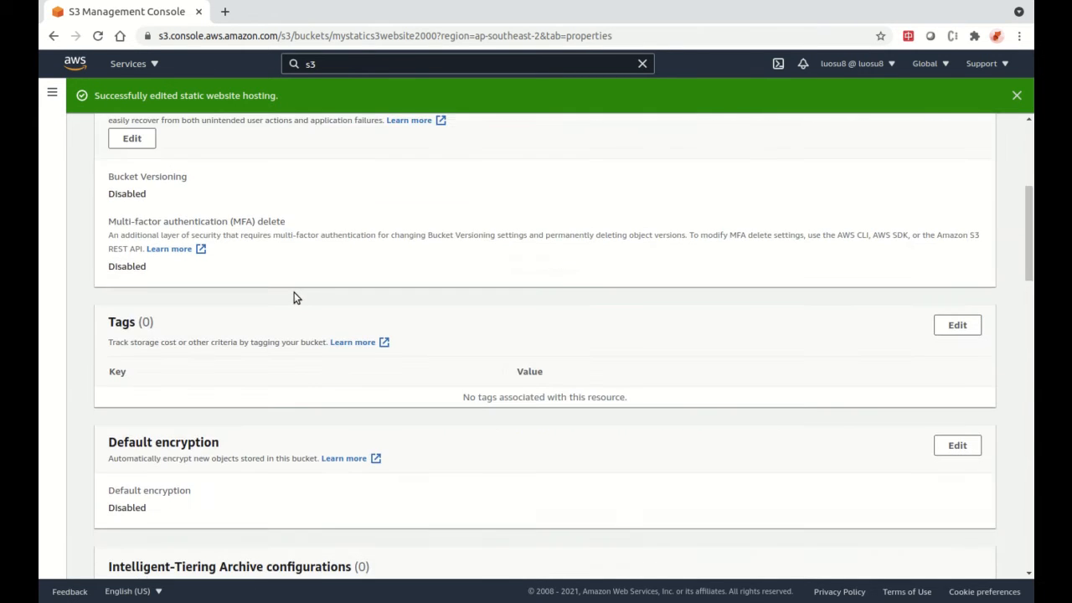
scroll(293, 293, down, 7)
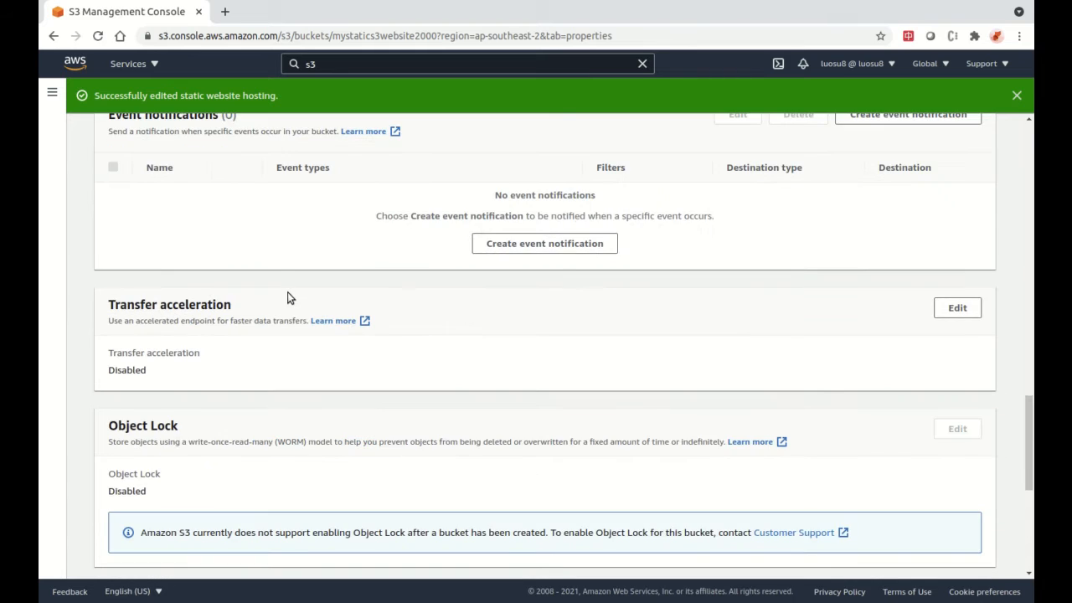
scroll(289, 295, down, 2)
scroll(268, 301, down, 3)
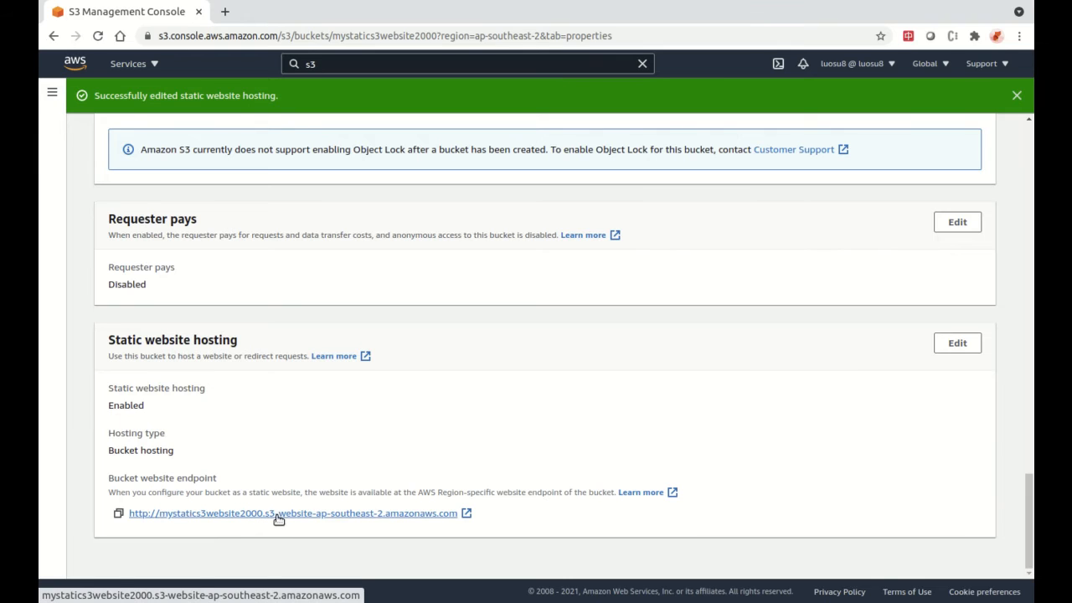
click(348, 517)
click(252, 17)
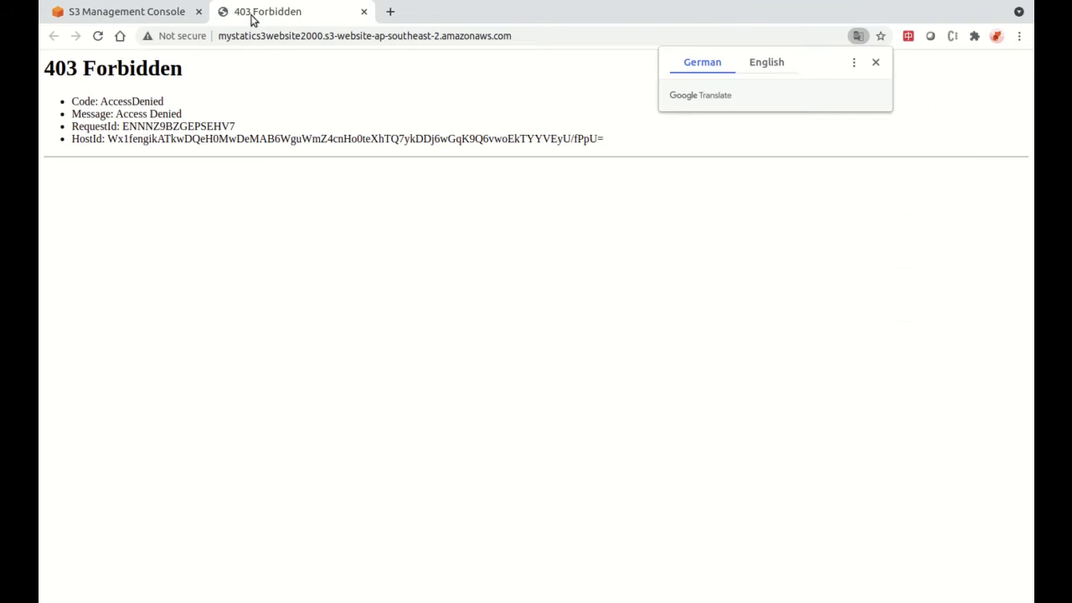
click(174, 15)
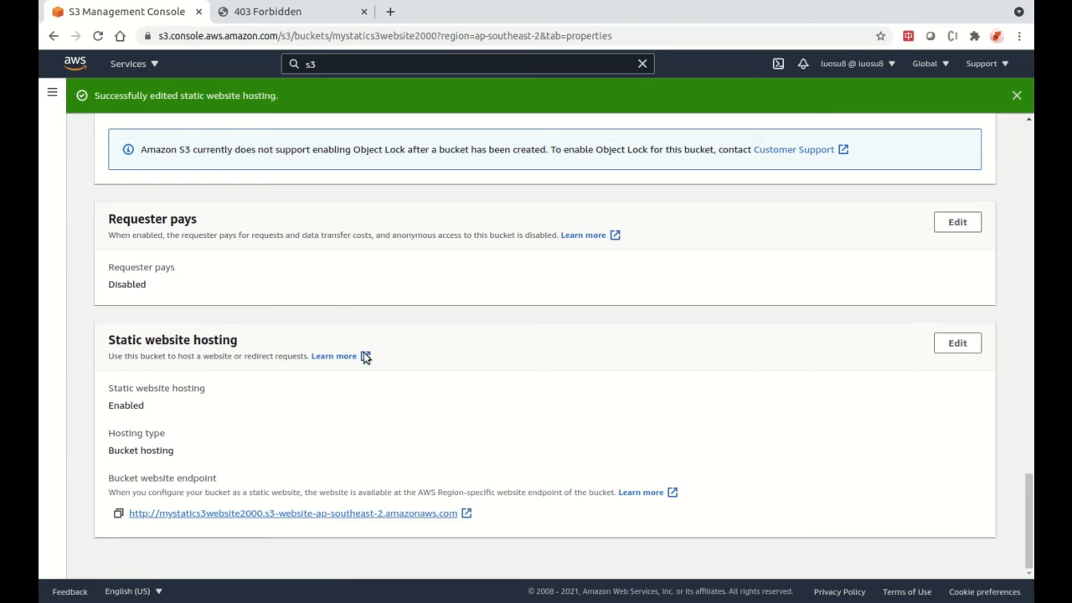
Open the Block public access settings in the bucket's permissions and clear Block all public access
scroll(289, 234, up, 10)
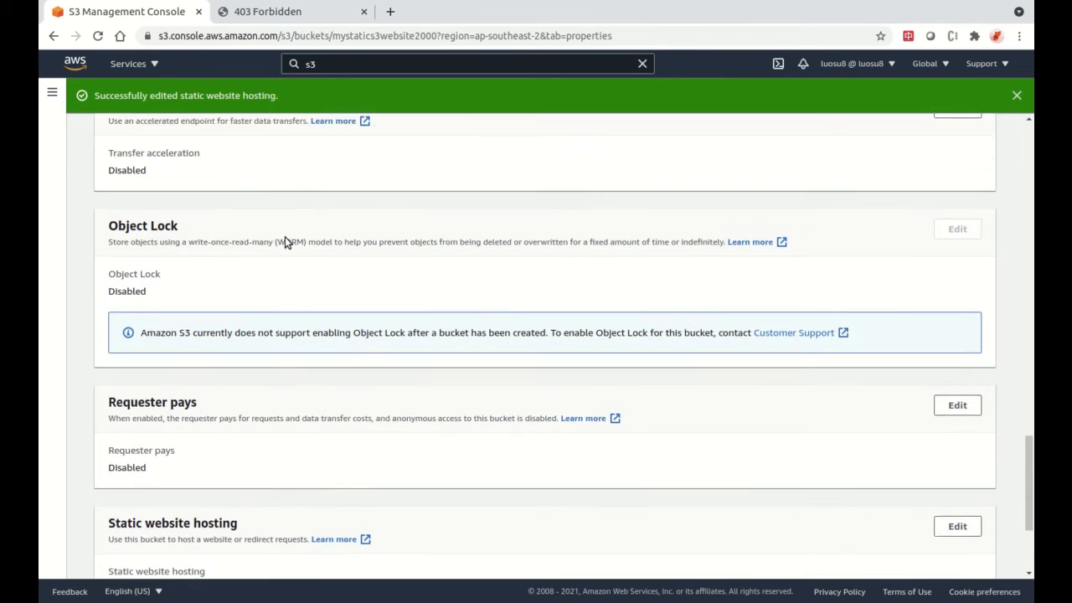
scroll(289, 243, up, 15)
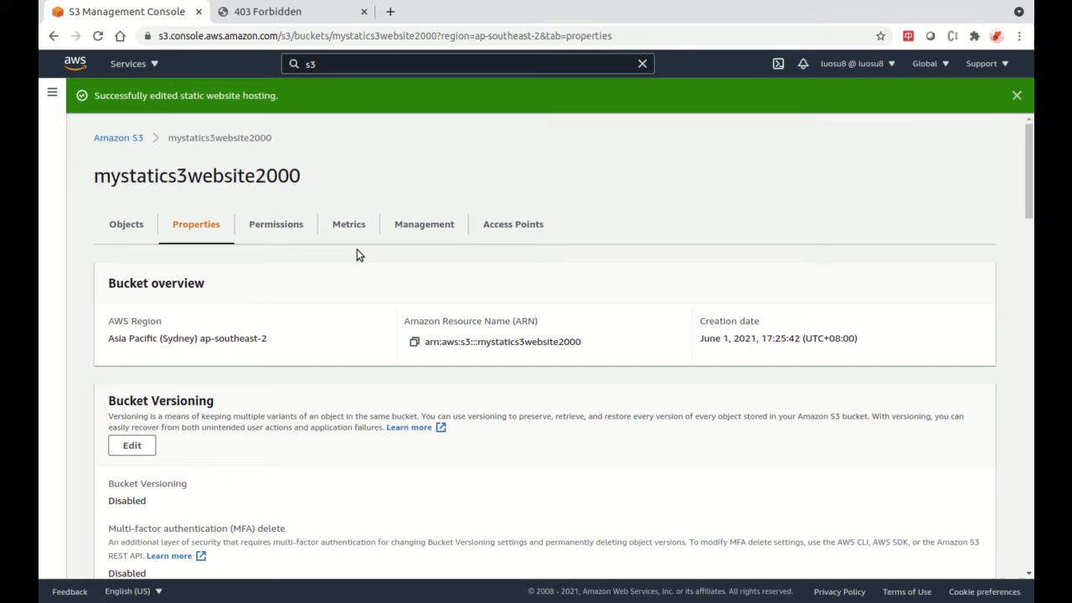
click(283, 228)
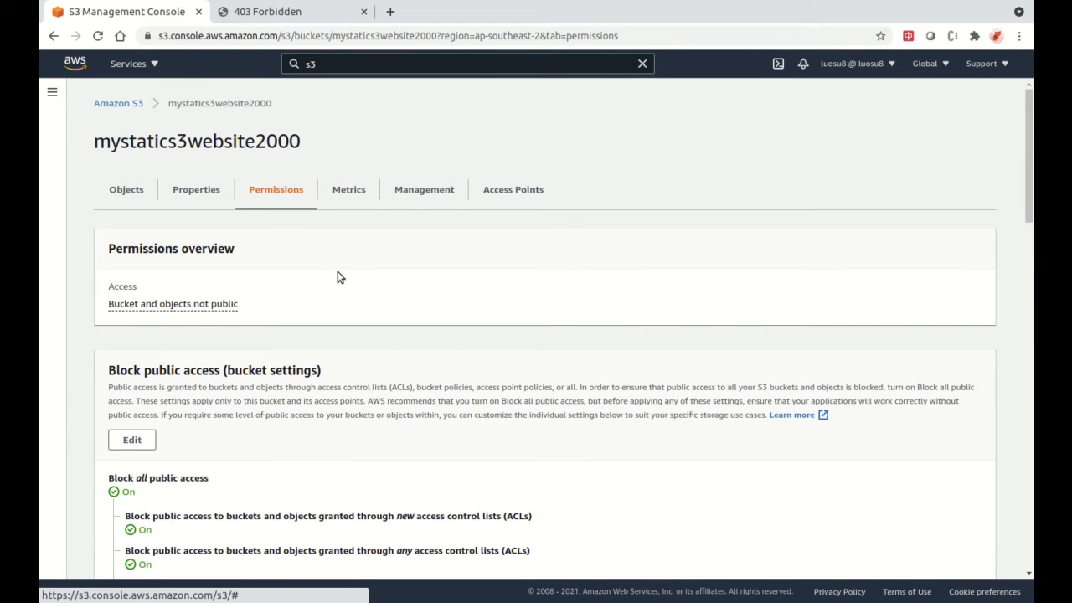
scroll(338, 271, down, 1)
scroll(325, 265, down, 1)
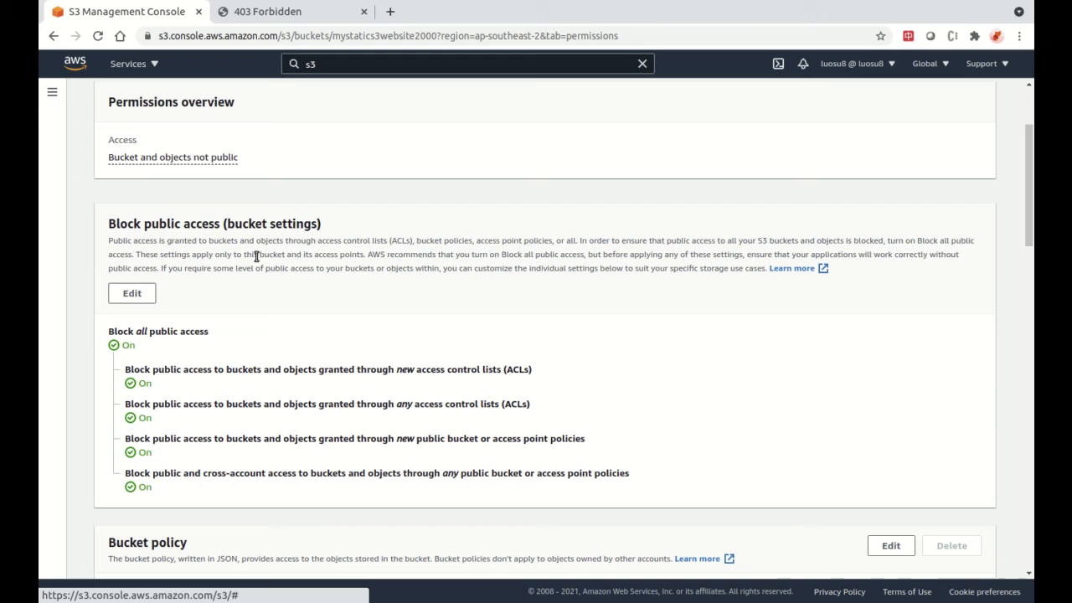
click(134, 293)
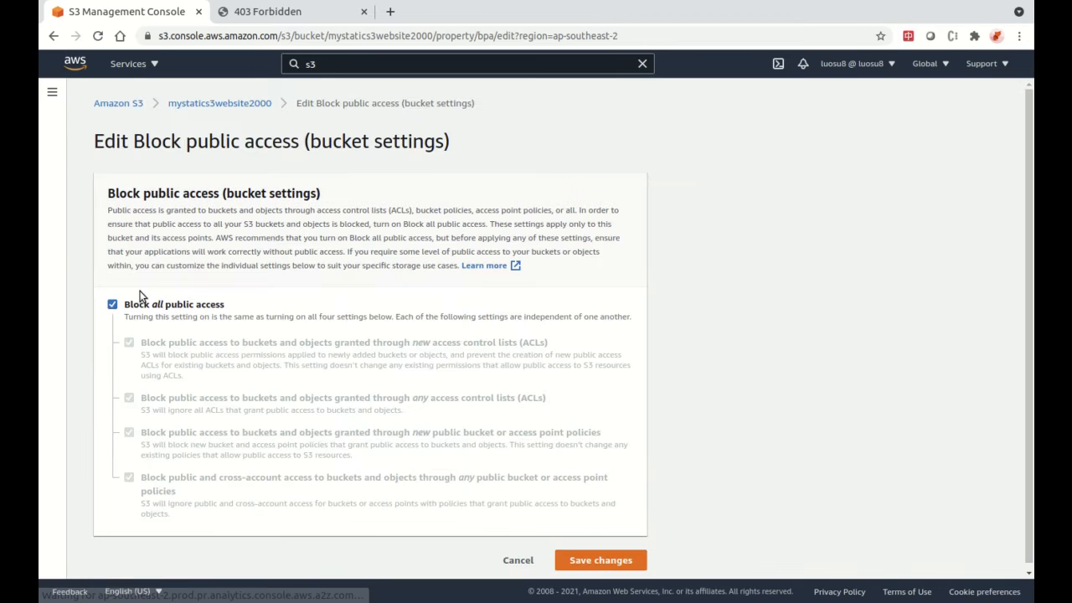
click(113, 304)
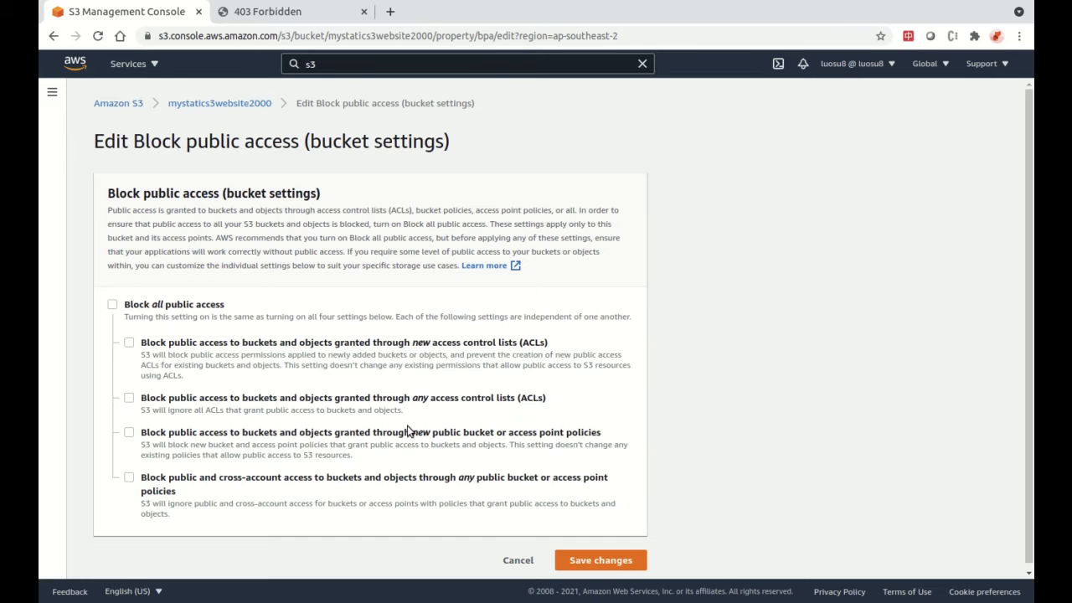
Save the Block public access changes and approve them by entering confirm
click(574, 567)
click(399, 377)
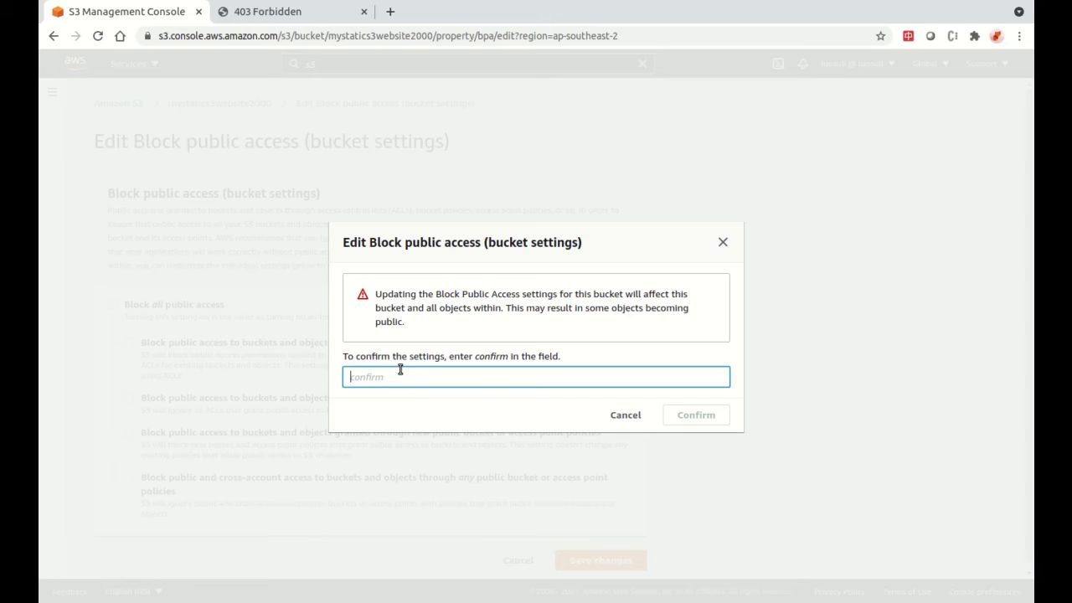
text(confirm)
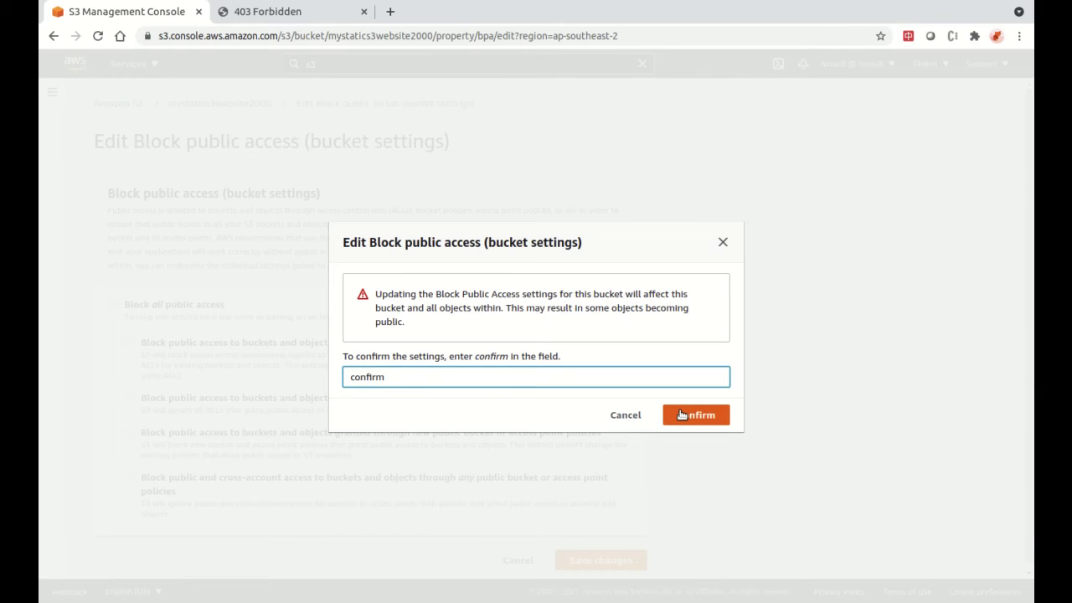
click(682, 416)
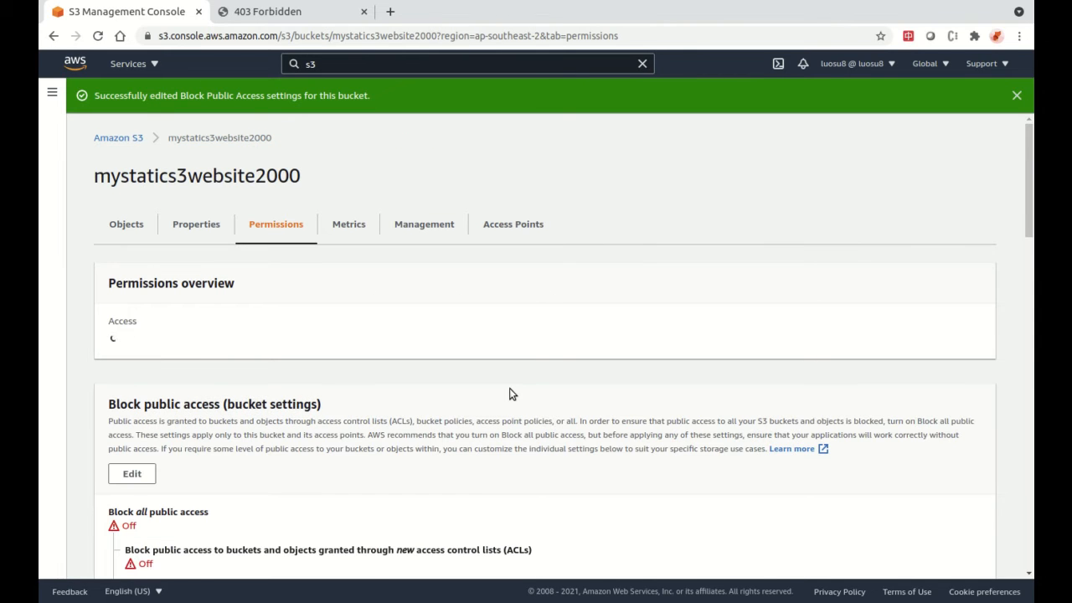
scroll(509, 389, down, 2)
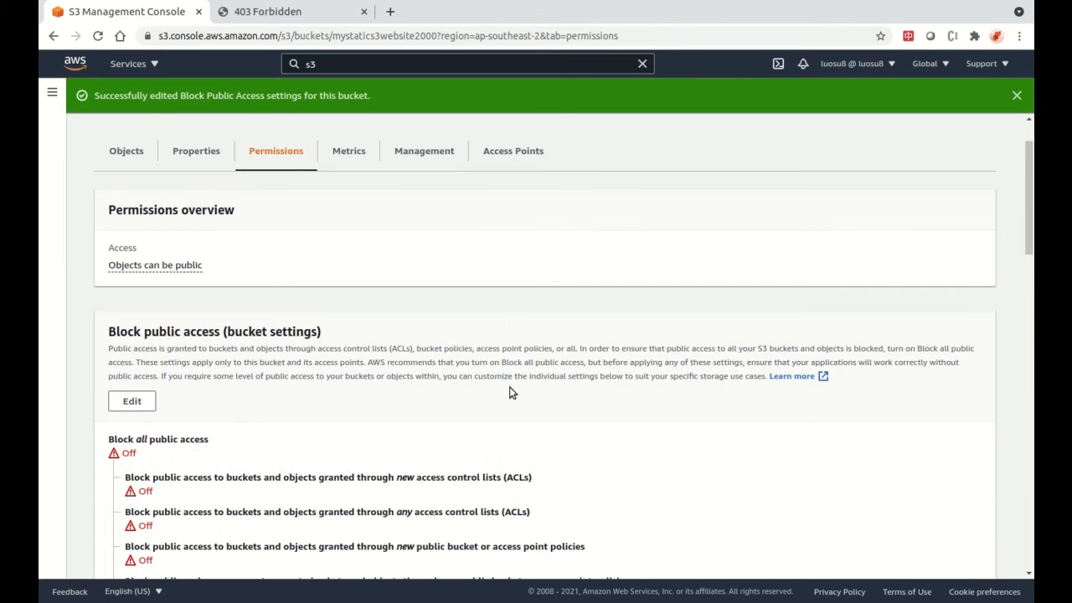
Reload the bucket website page to check access, and return to the S3 console
click(283, 21)
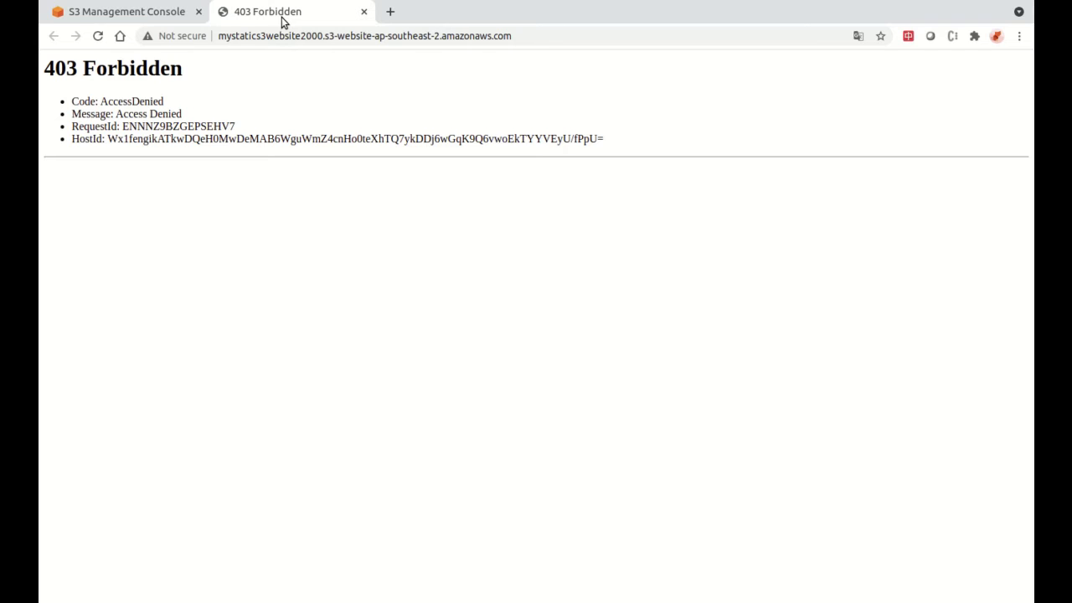
click(95, 38)
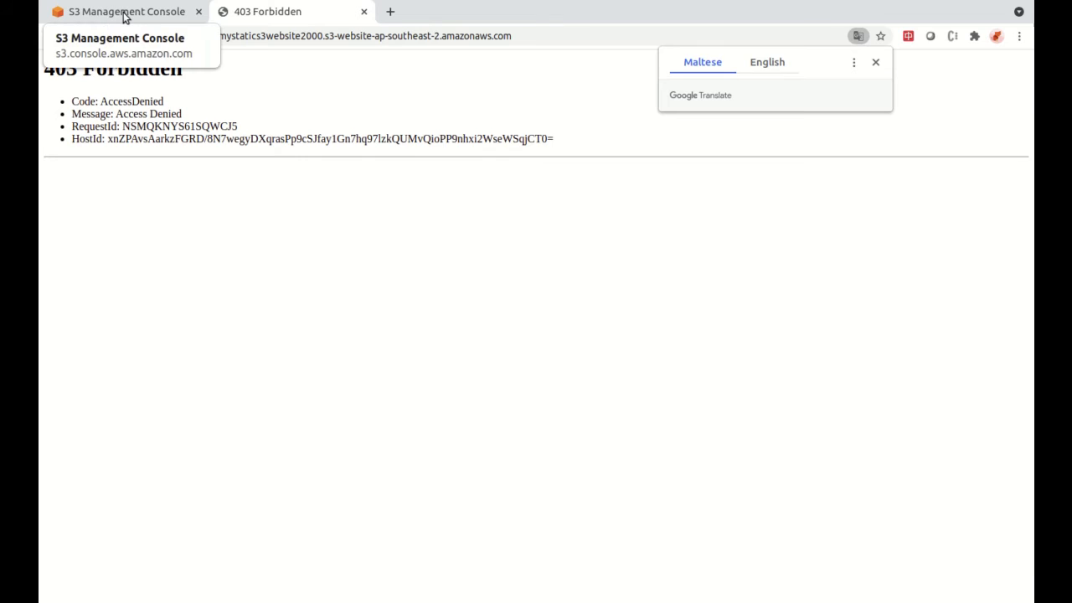
click(124, 18)
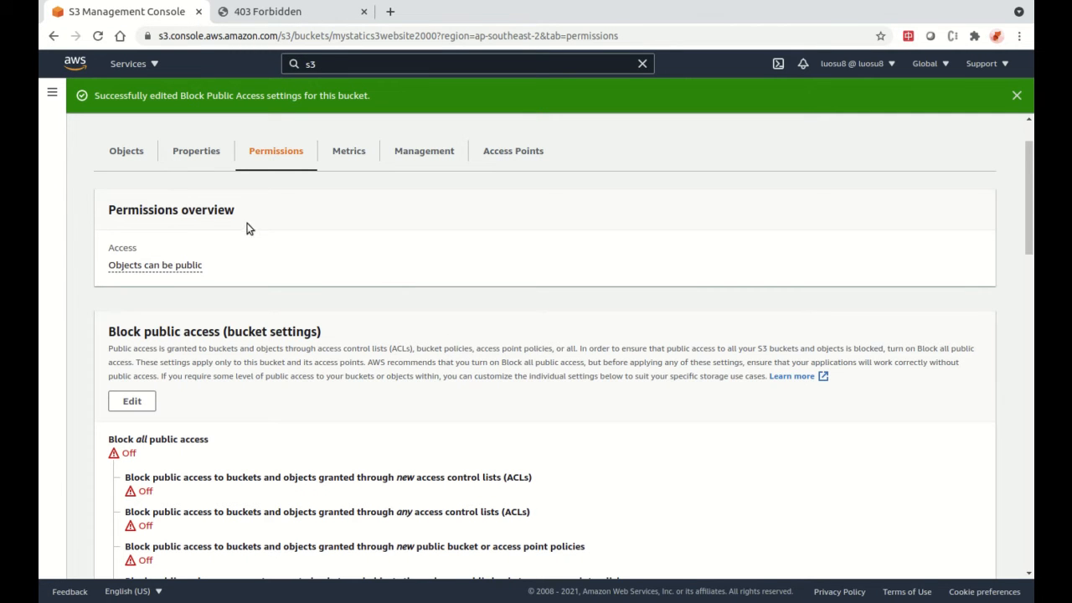
Show the bucket's objects, check apple.jpg at the website endpoint by adding /apple.jpg to its address, and return to the console
click(124, 156)
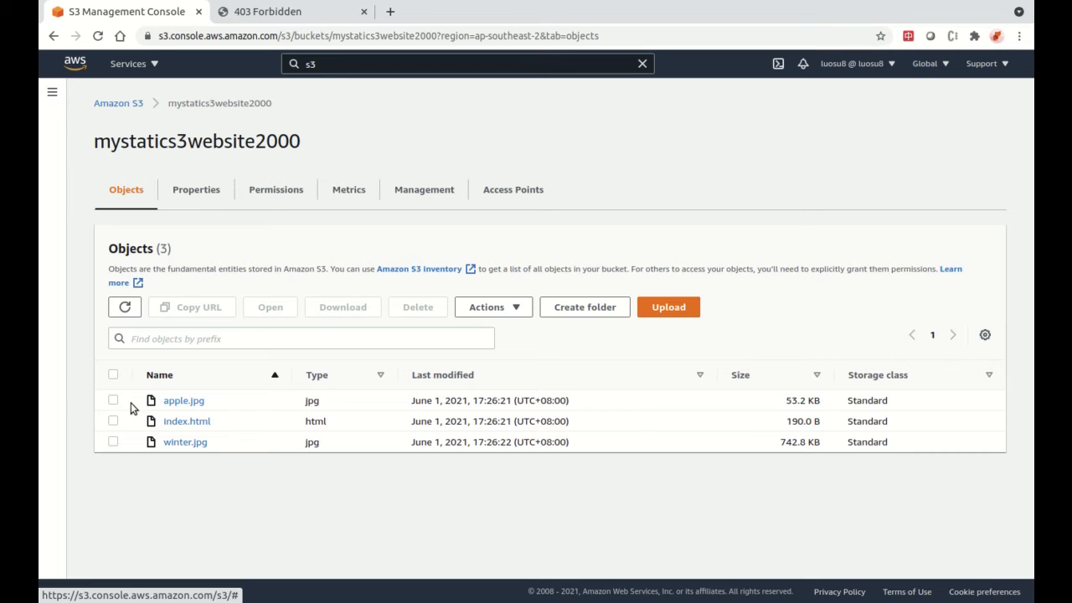
click(255, 12)
click(541, 40)
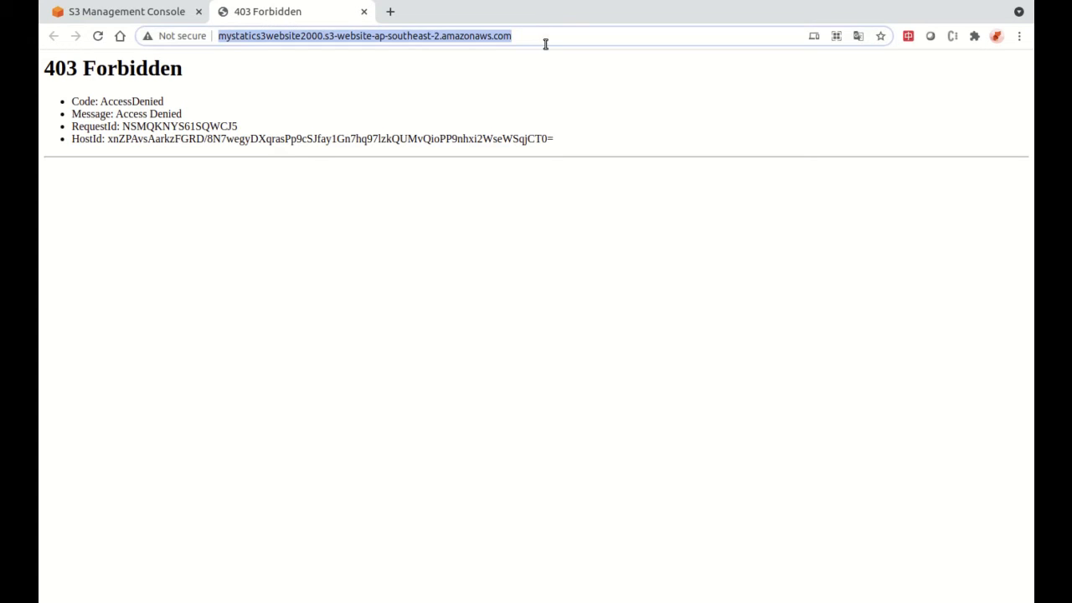
key(End)
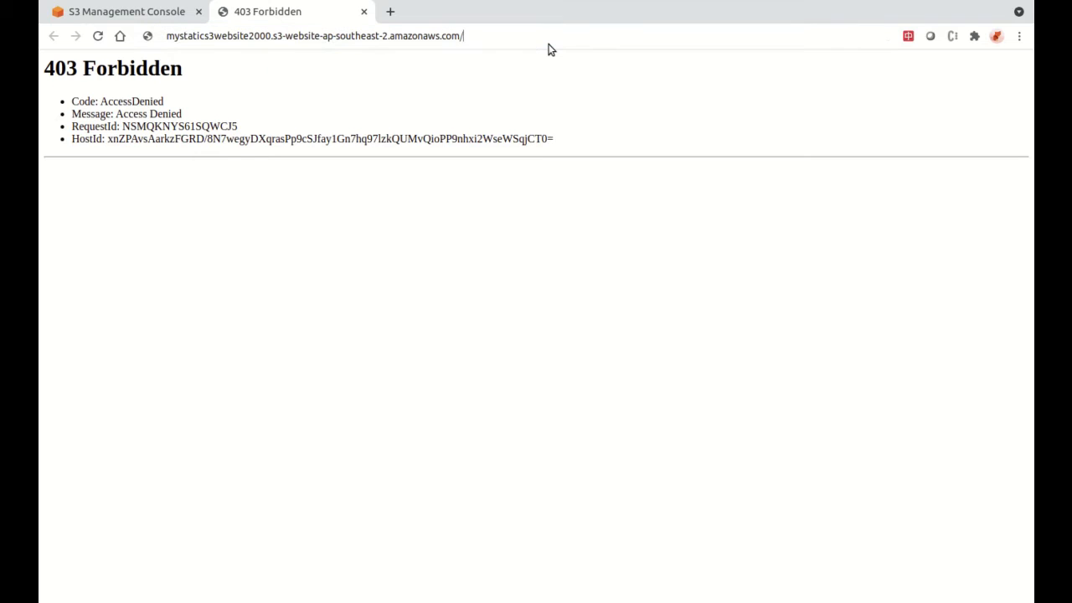
text(apple.jpg)
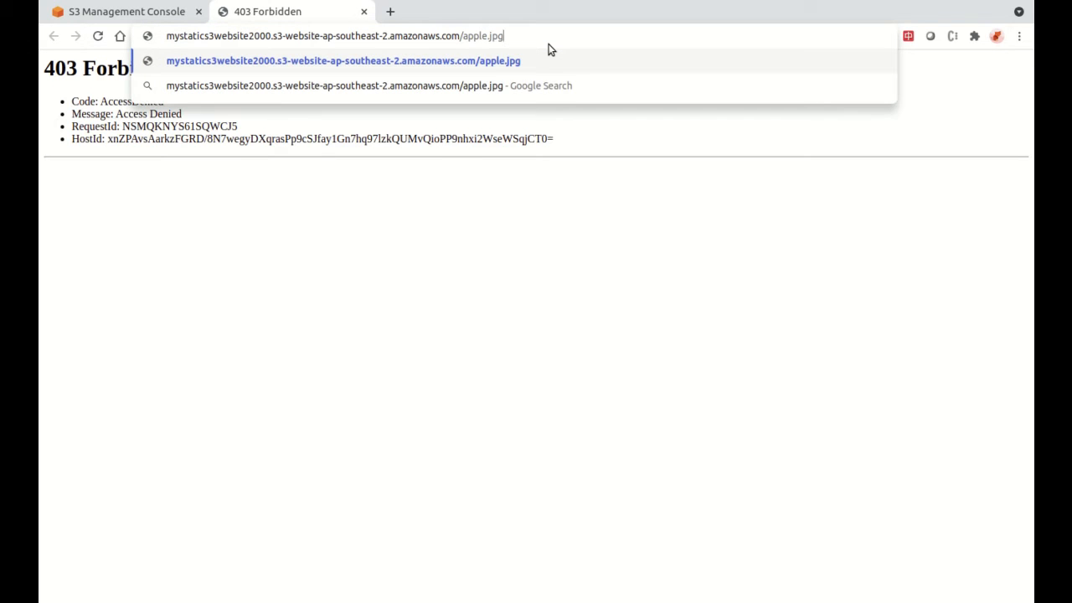
key(Return)
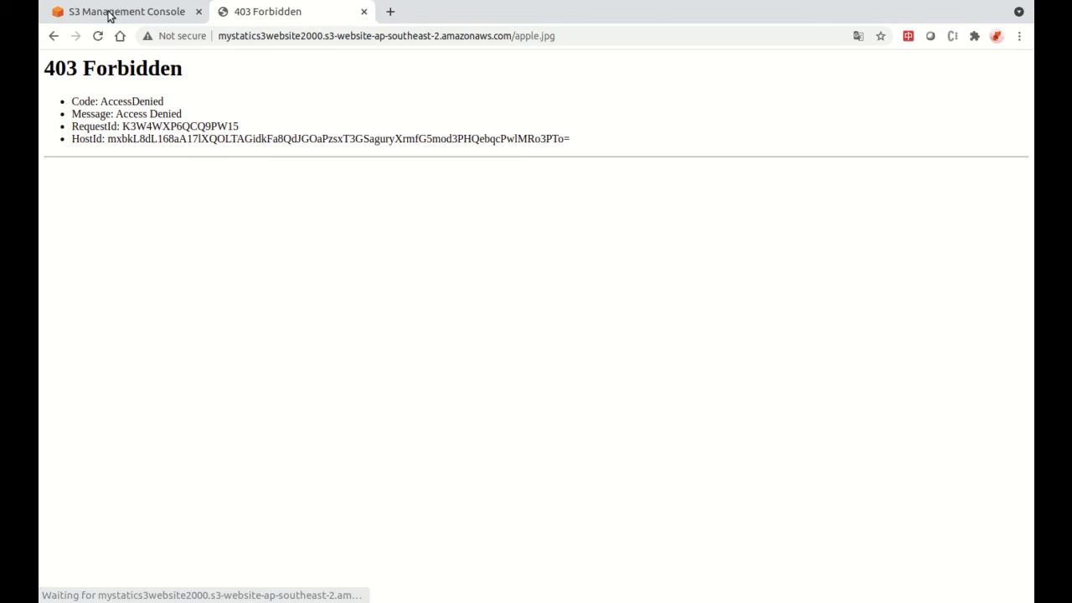
click(109, 15)
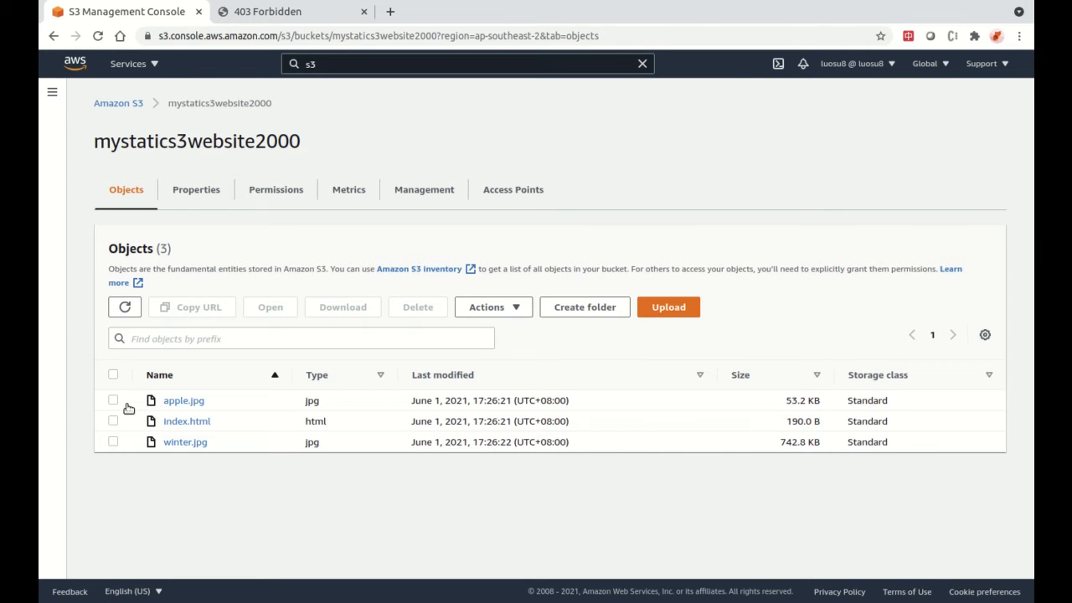
Edit the access control list of apple.jpg to grant Everyone (public access) object read, acknowledge the effects, and save
click(170, 404)
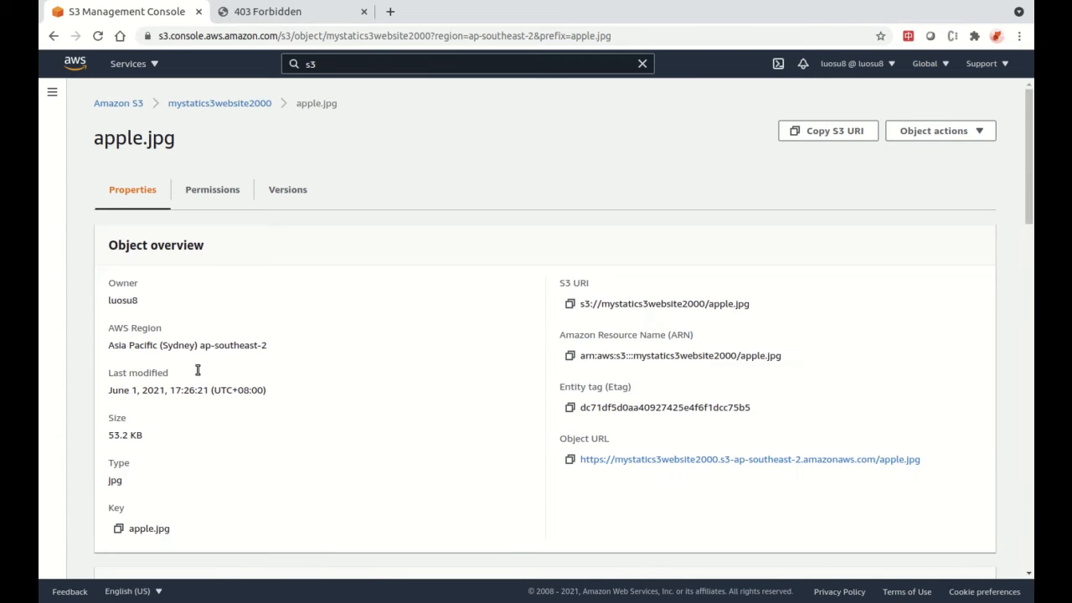
click(212, 191)
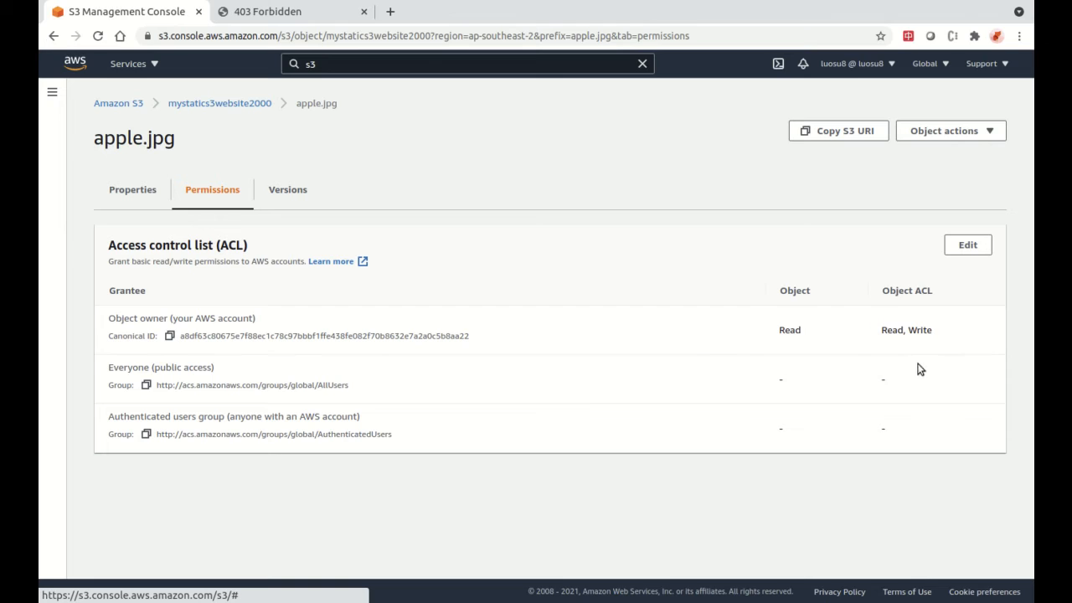
click(968, 246)
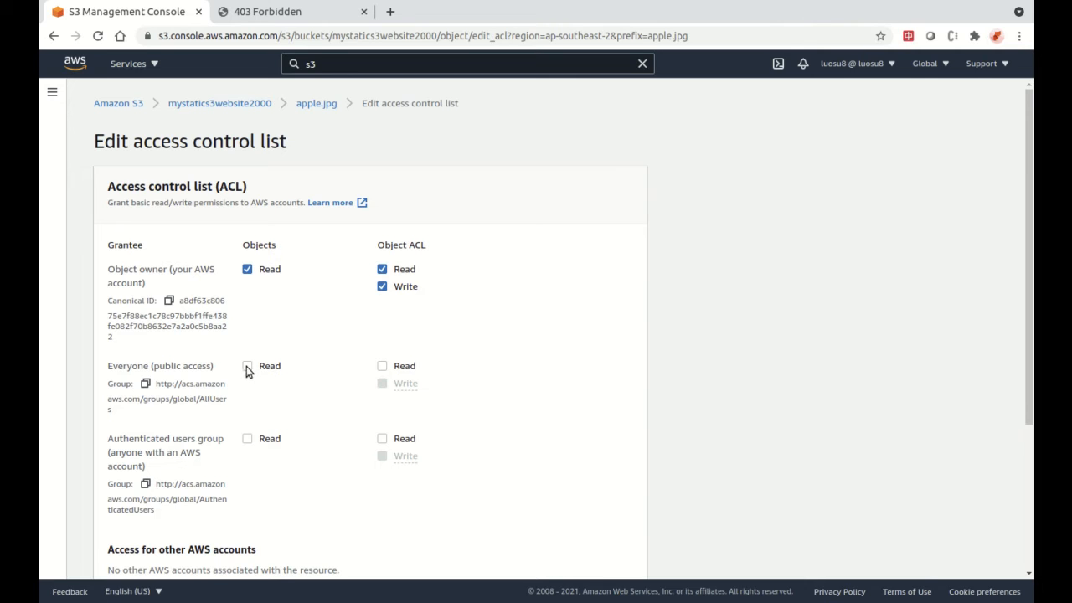
click(247, 366)
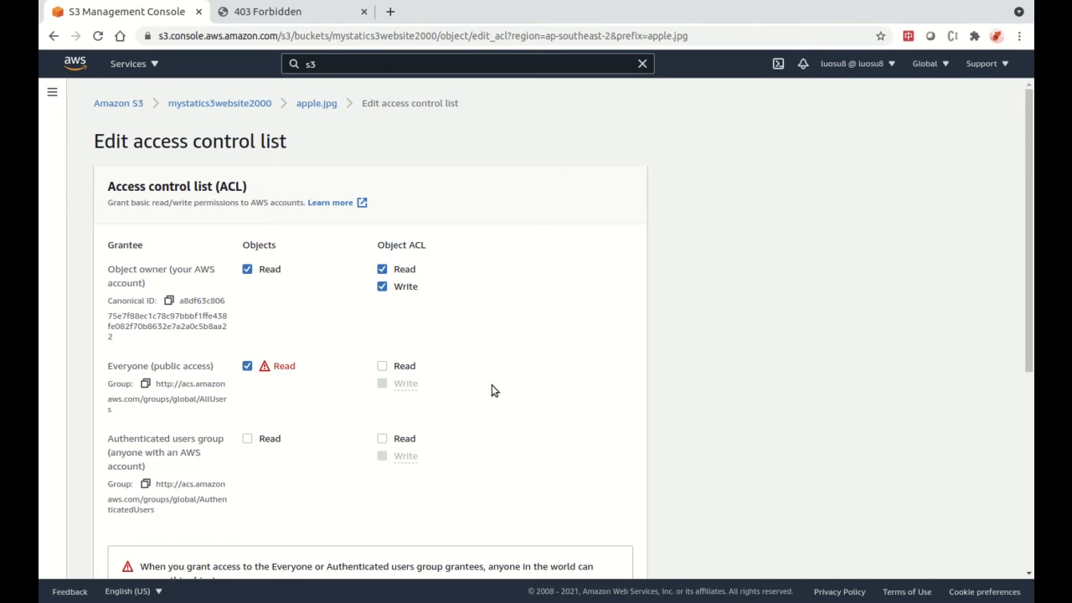
scroll(503, 394, down, 3)
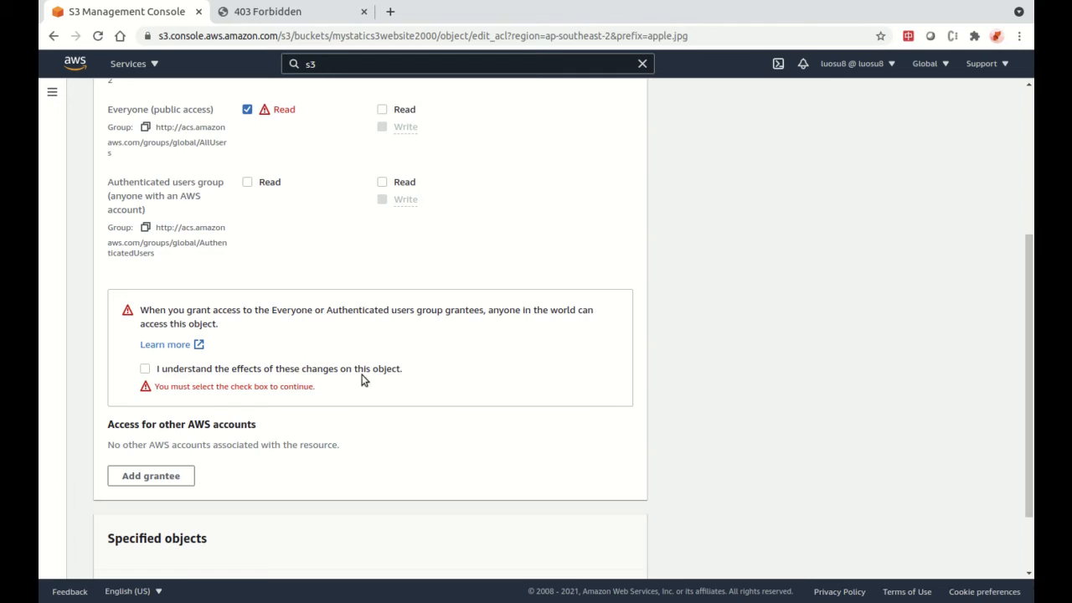
click(327, 377)
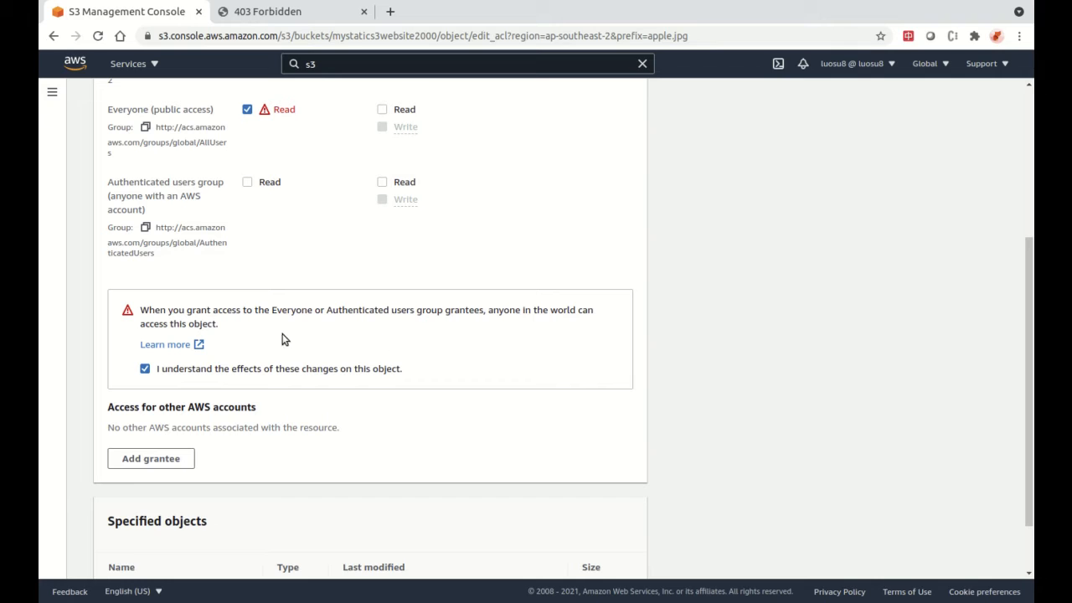
scroll(439, 436, down, 2)
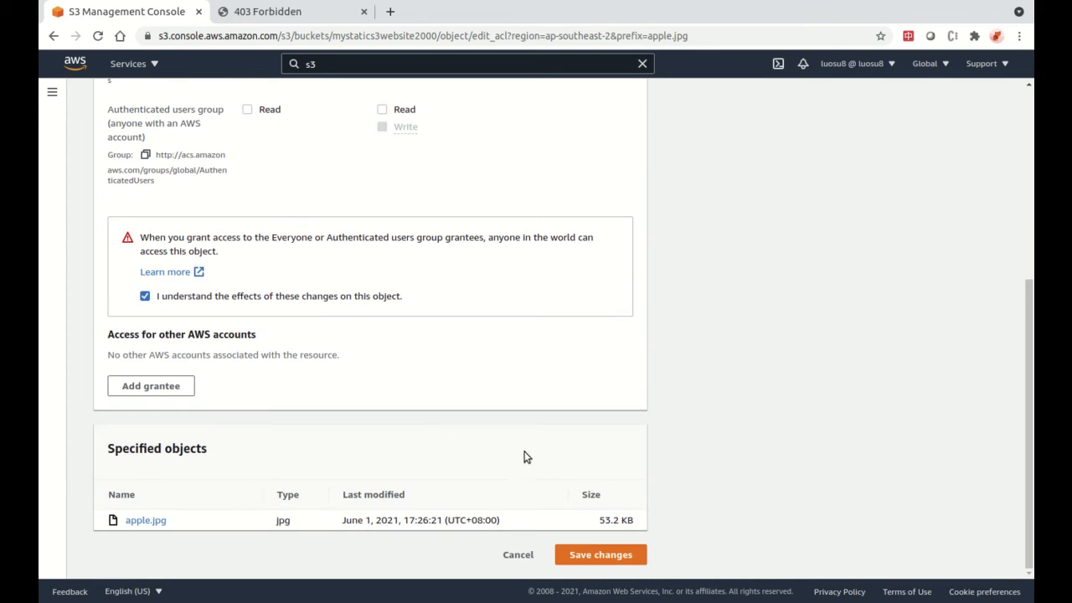
click(592, 558)
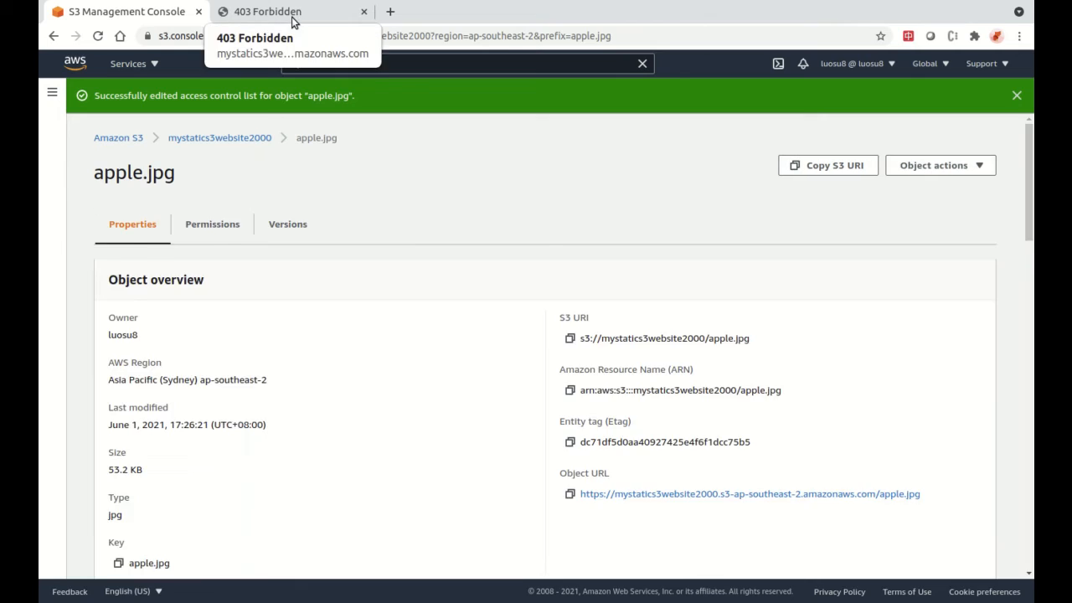
Reload the apple.jpg address at the bucket website endpoint to check public access to the image
click(294, 20)
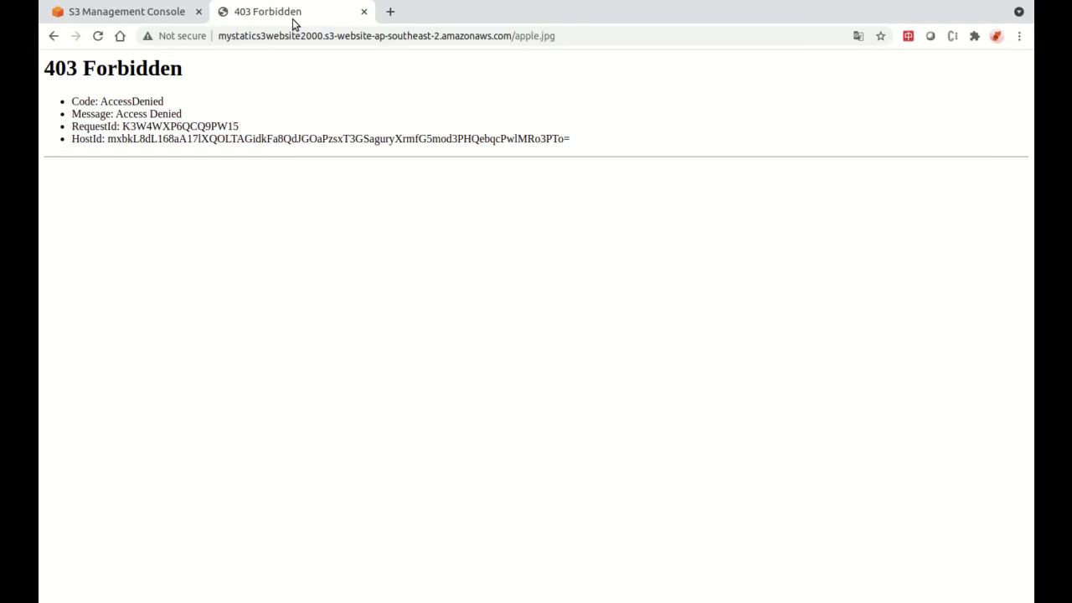
key(F5)
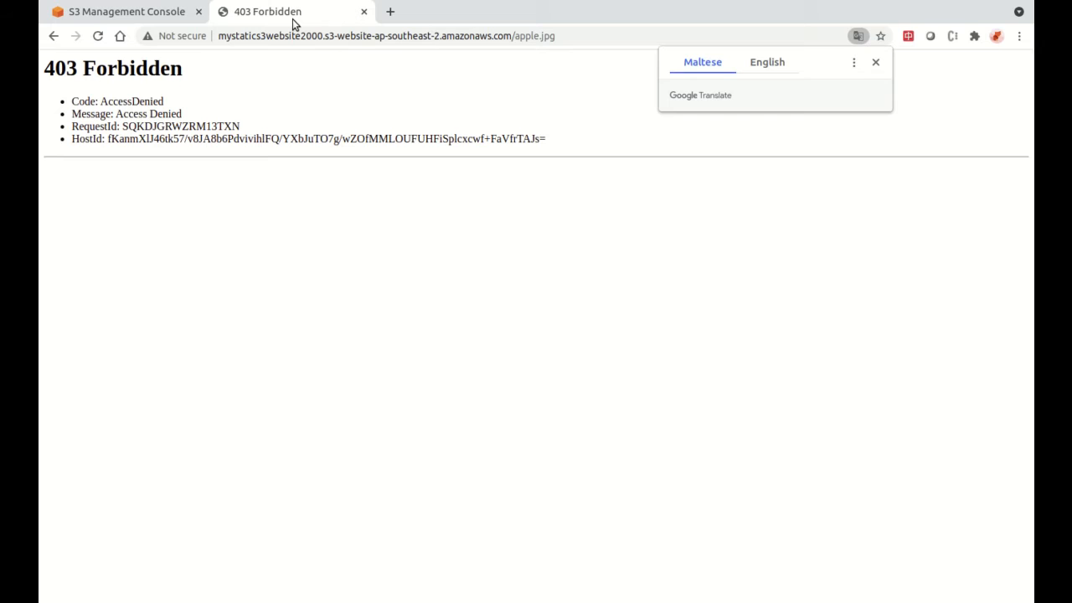
key(F5)
click(583, 39)
key(Return)
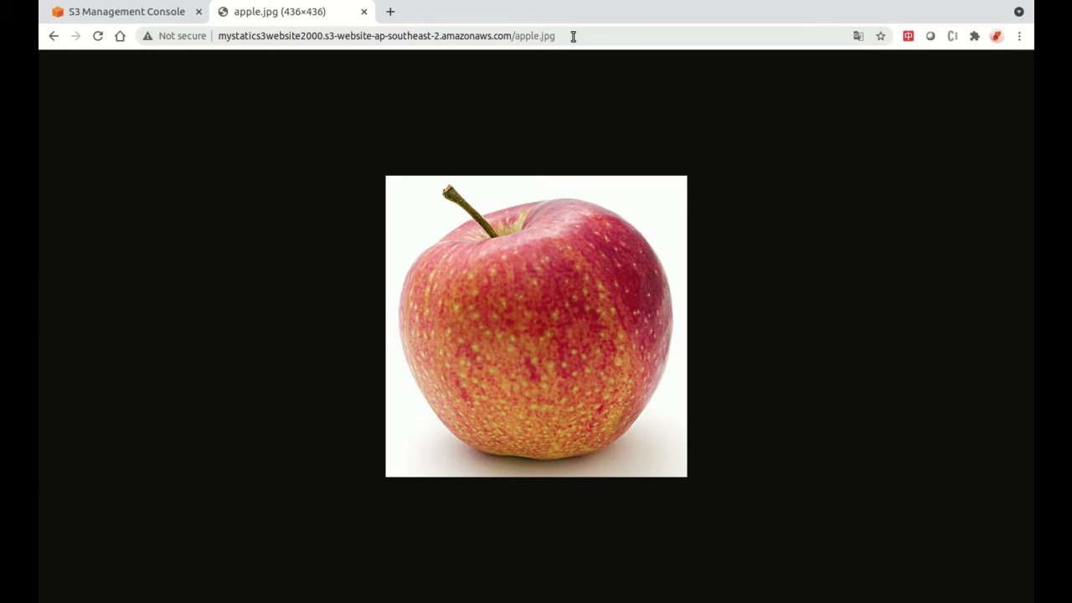
Check winter.jpg at the website endpoint, go back to the apple.jpg page, and return to the S3 console
click(591, 37)
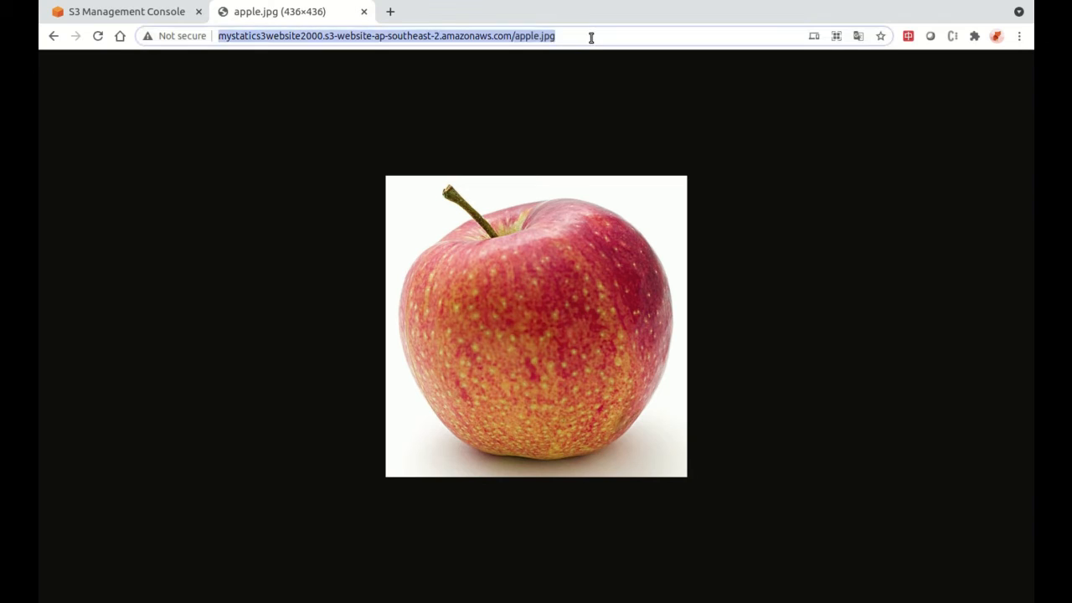
click(590, 36)
key(ctrl+shift+Left)
key(ctrl+shift+Left)
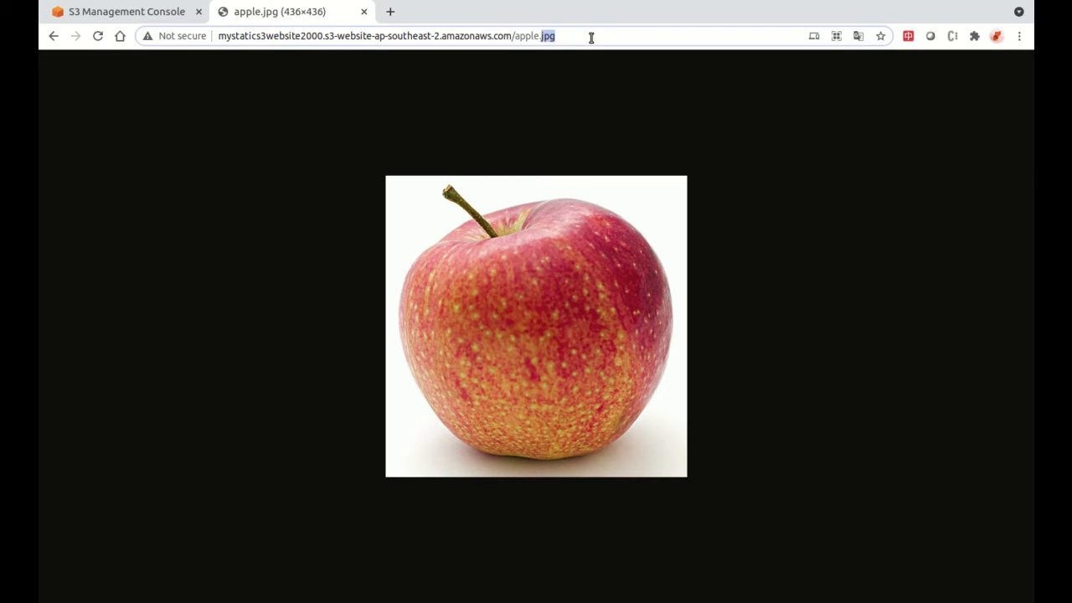
text(winter.jpg)
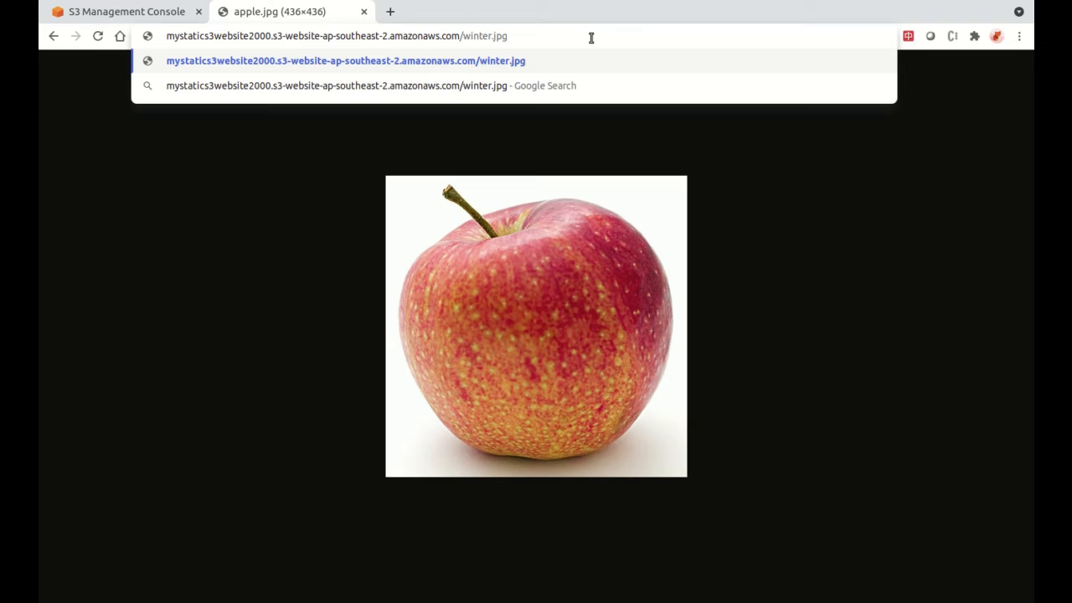
key(Return)
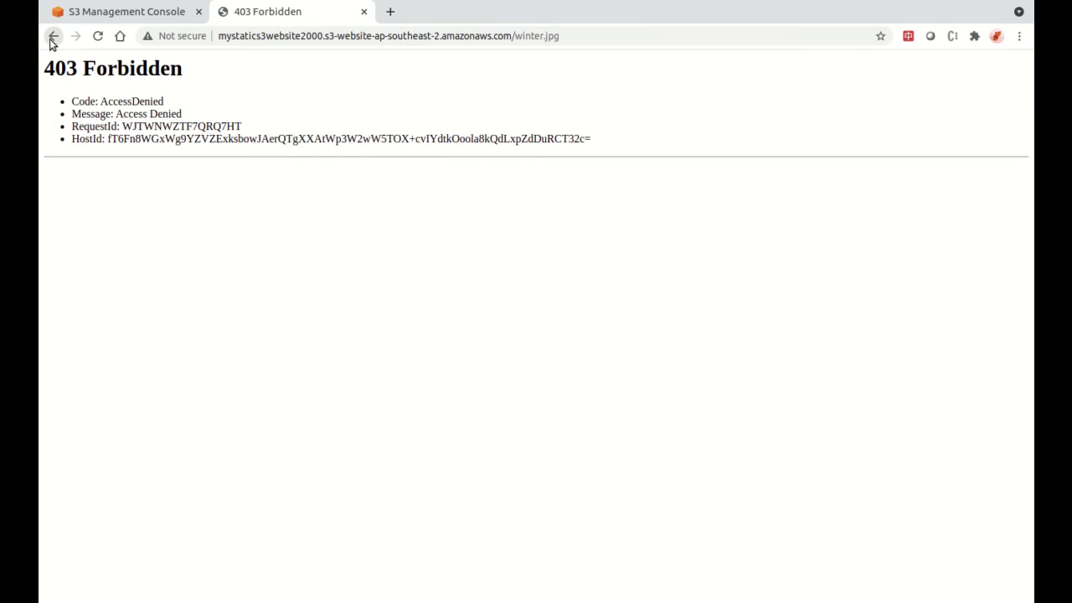
click(52, 37)
click(116, 18)
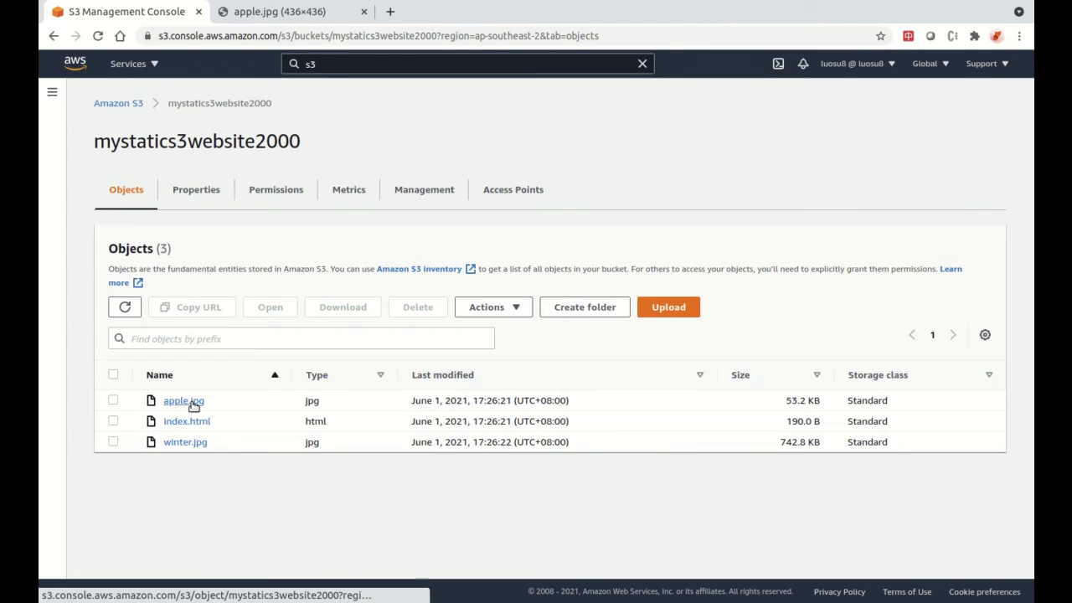
Show the permissions of the mystatics3website2000 bucket and review the public access settings and bucket policy section
click(289, 190)
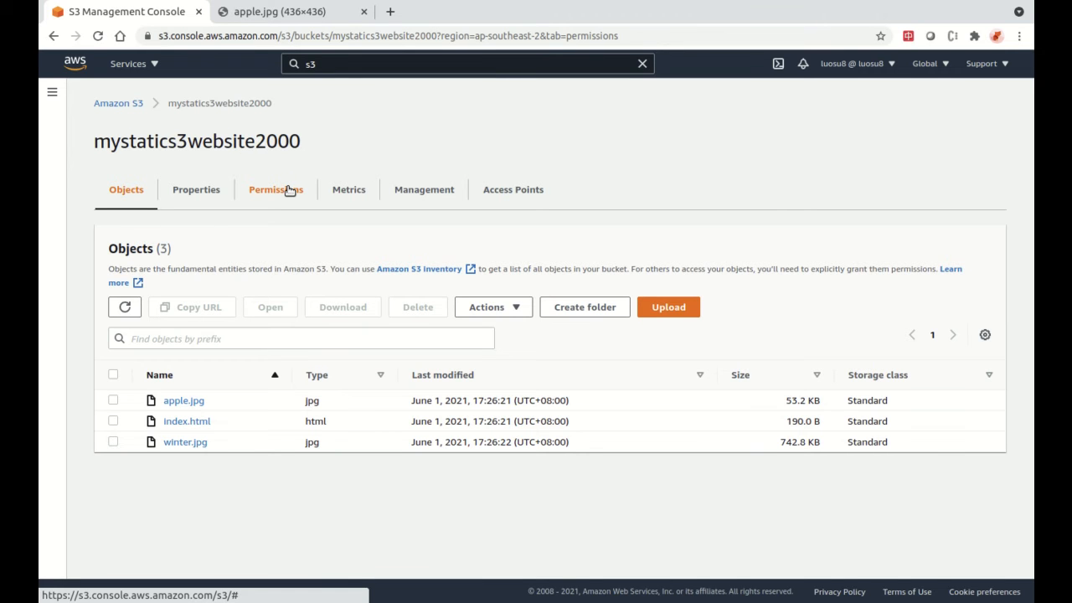
scroll(444, 435, down, 8)
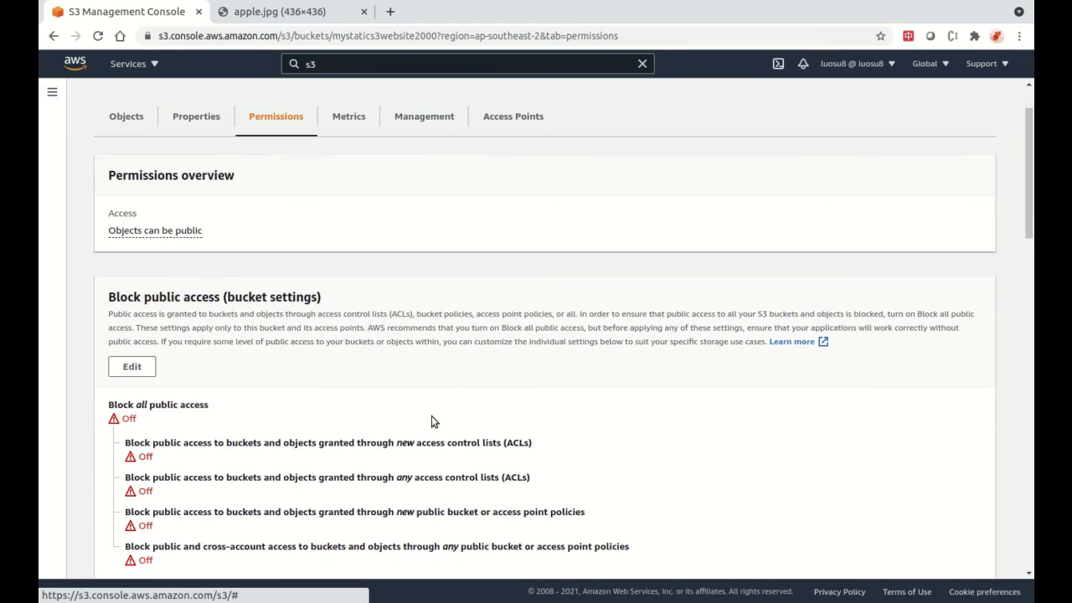
scroll(441, 313, up, 2)
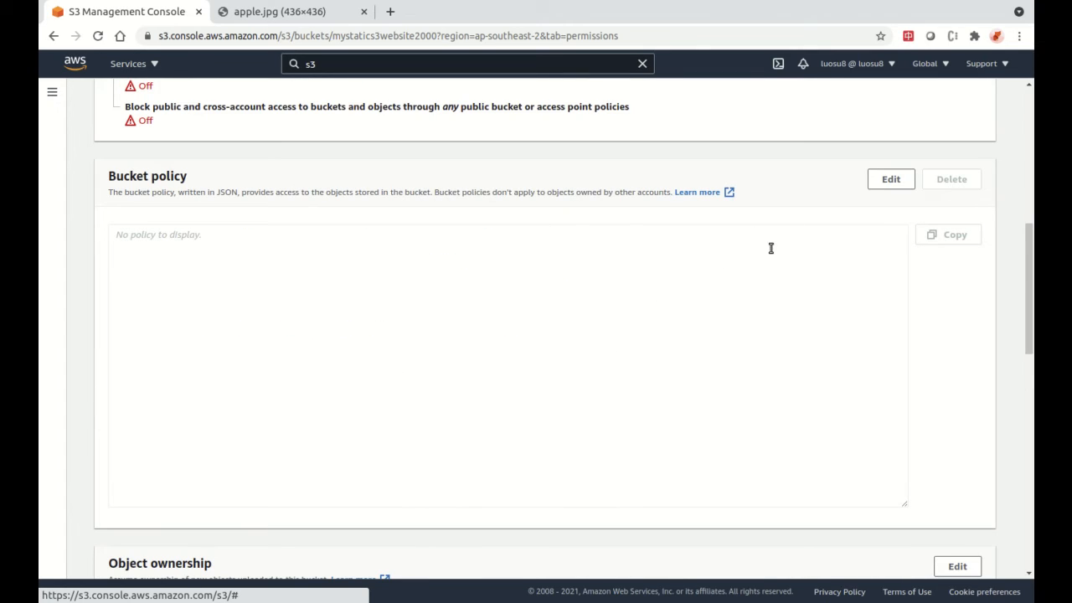
Search the web in a new browser tab for "static s3 website" and open the AWS guide on hosting a static website using Amazon S3
click(392, 12)
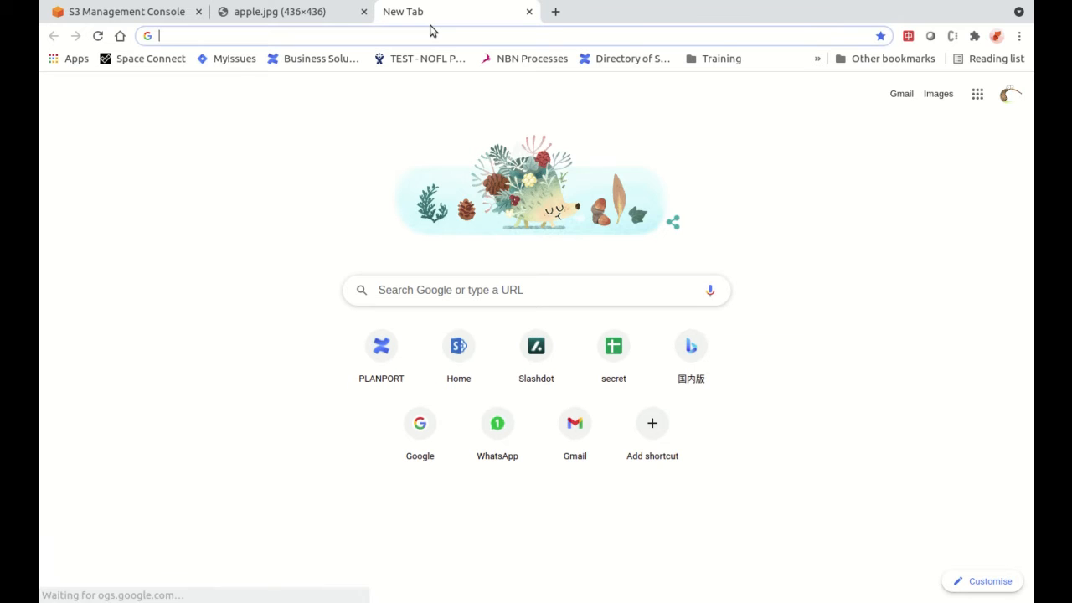
text(static s3 we)
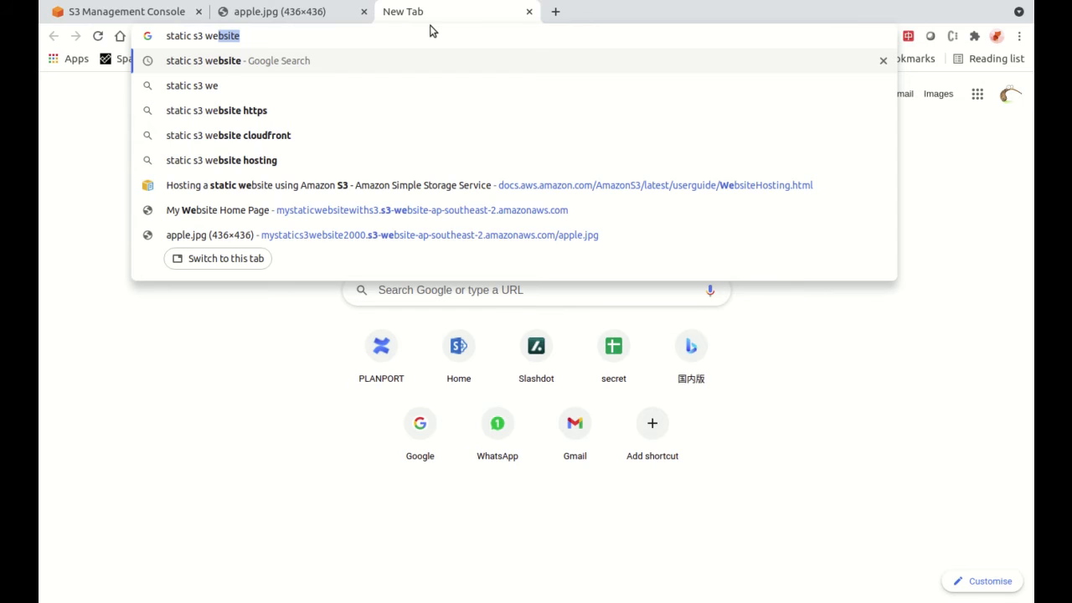
text(b)
key(Return)
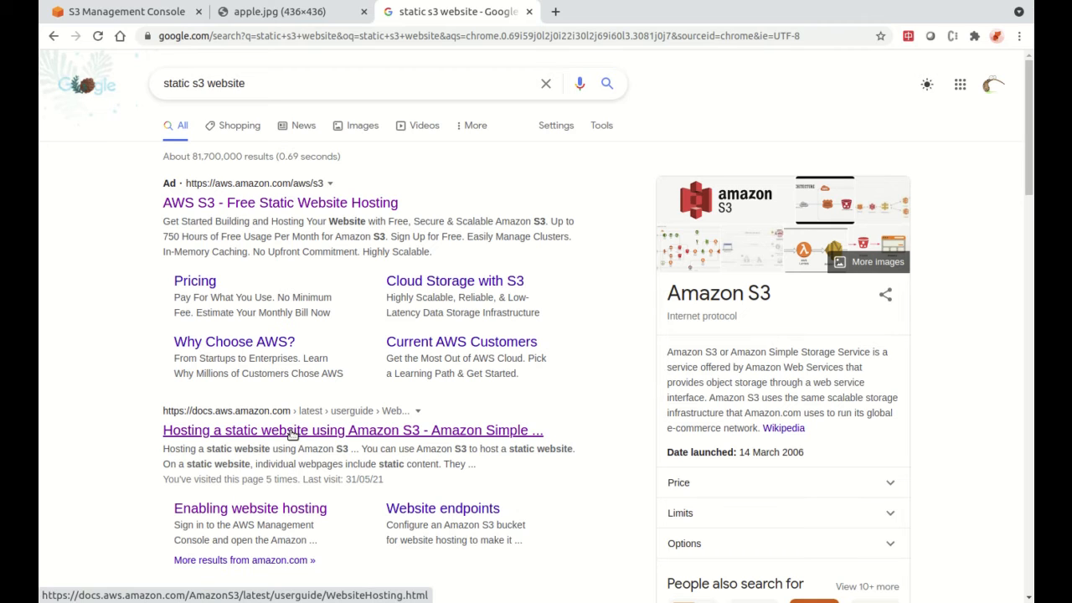
click(293, 432)
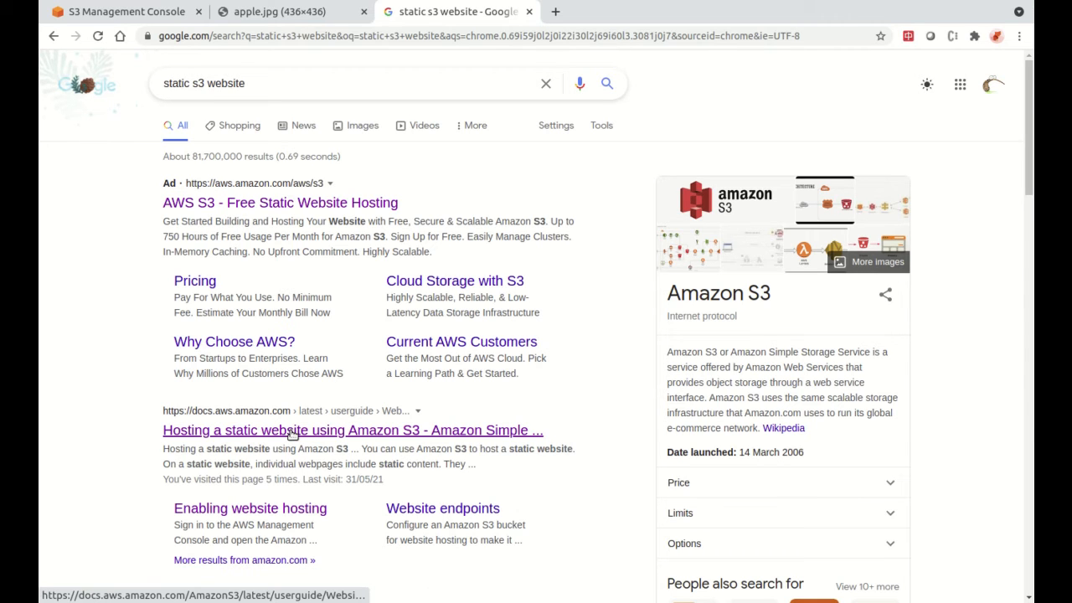
click(292, 433)
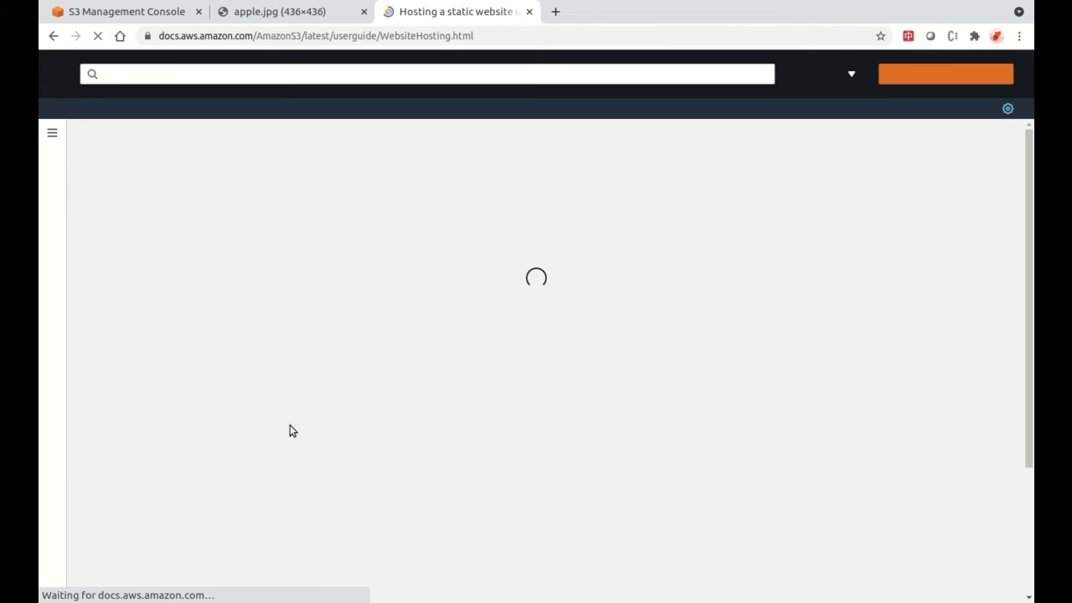
Open the guide's topic "Setting permissions for website access" and copy the sample PublicReadGetObject bucket policy from Step 2
scroll(373, 419, down, 2)
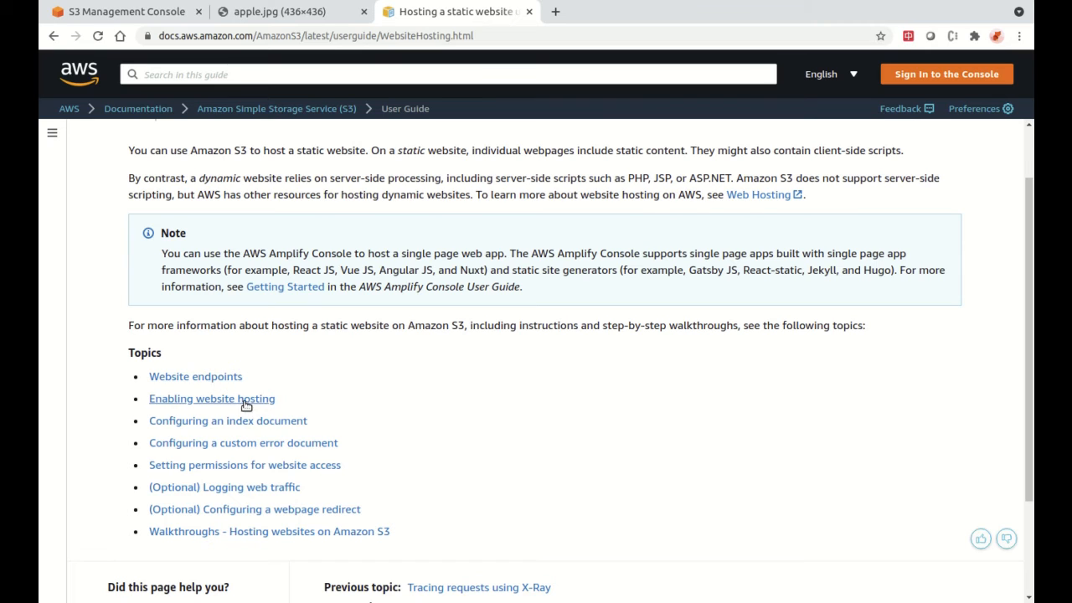
click(282, 469)
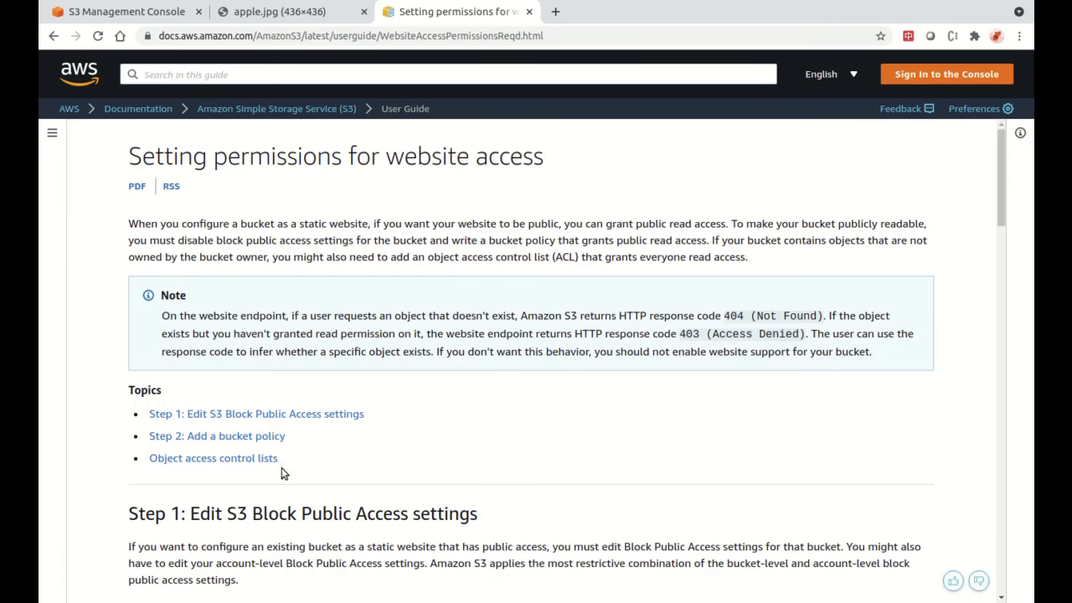
scroll(355, 433, down, 7)
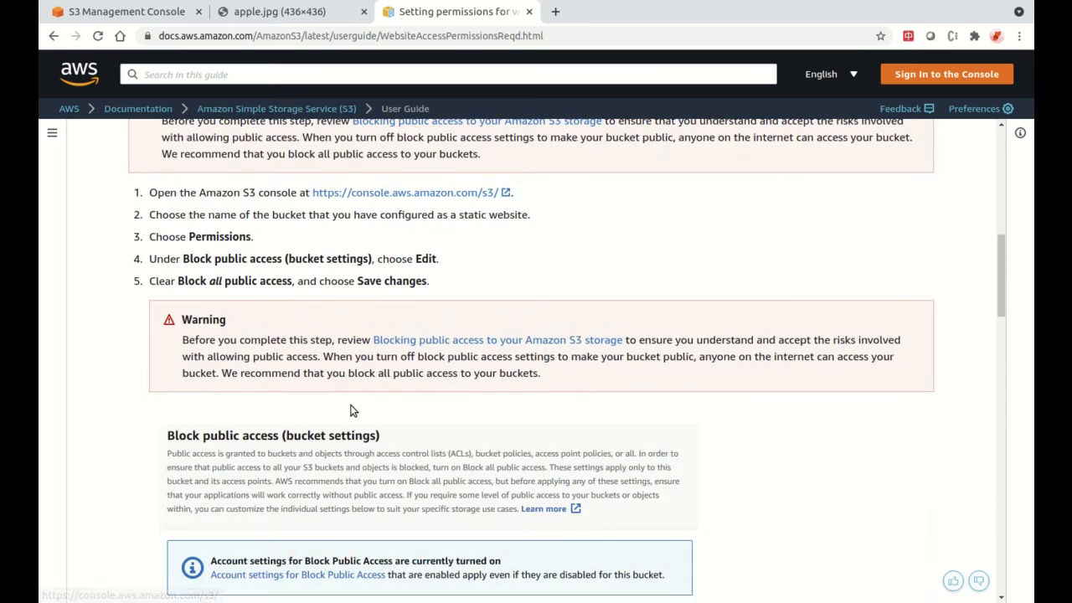
scroll(351, 411, down, 4)
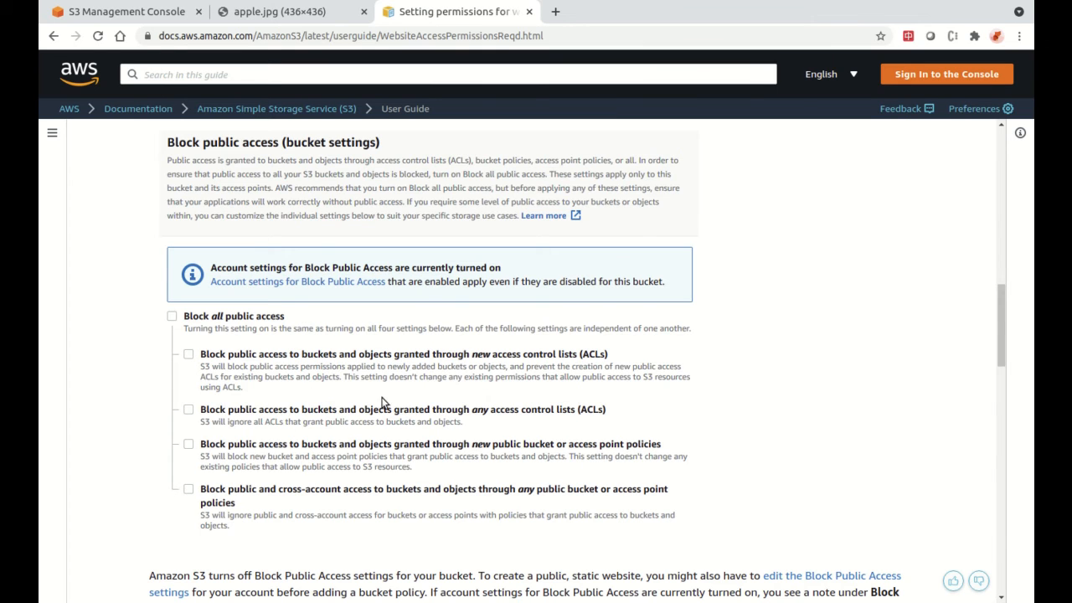
scroll(382, 402, down, 7)
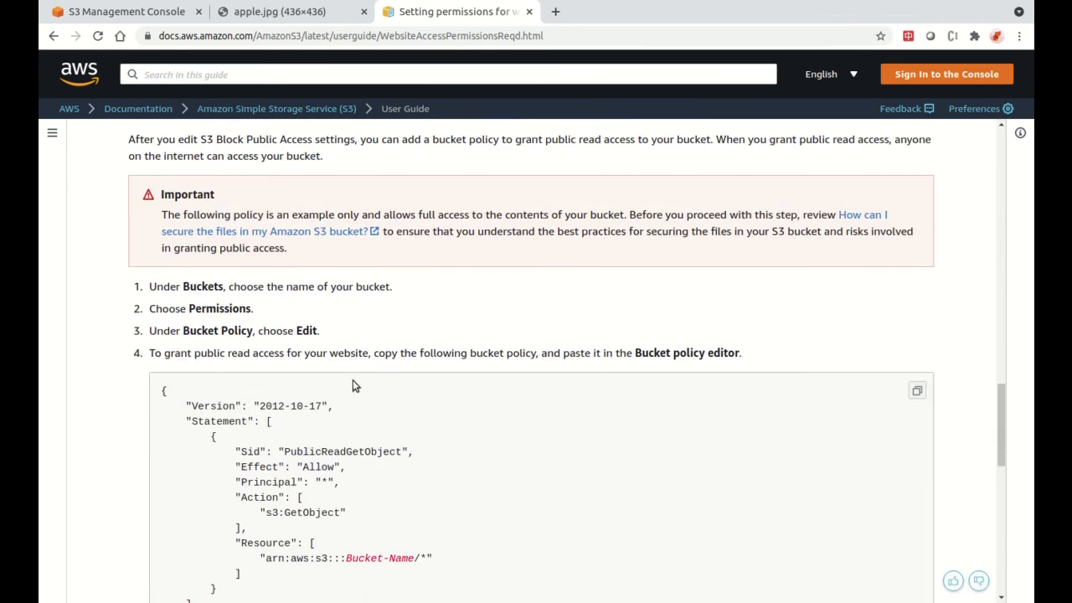
scroll(353, 386, down, 1)
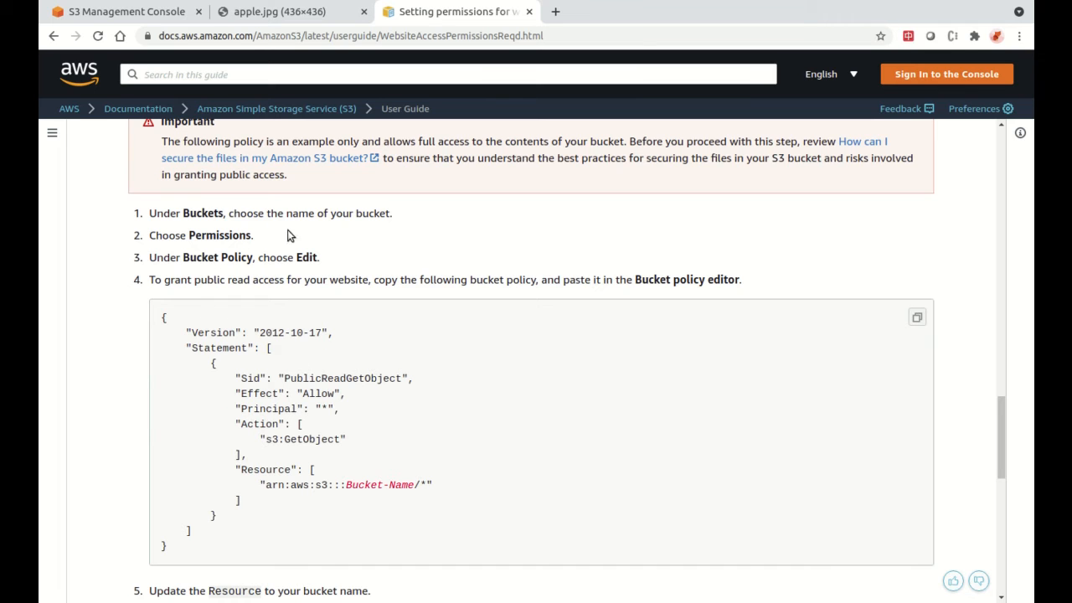
scroll(286, 224, up, 2)
scroll(287, 231, down, 2)
drag(253, 470, 266, 496)
click(428, 489)
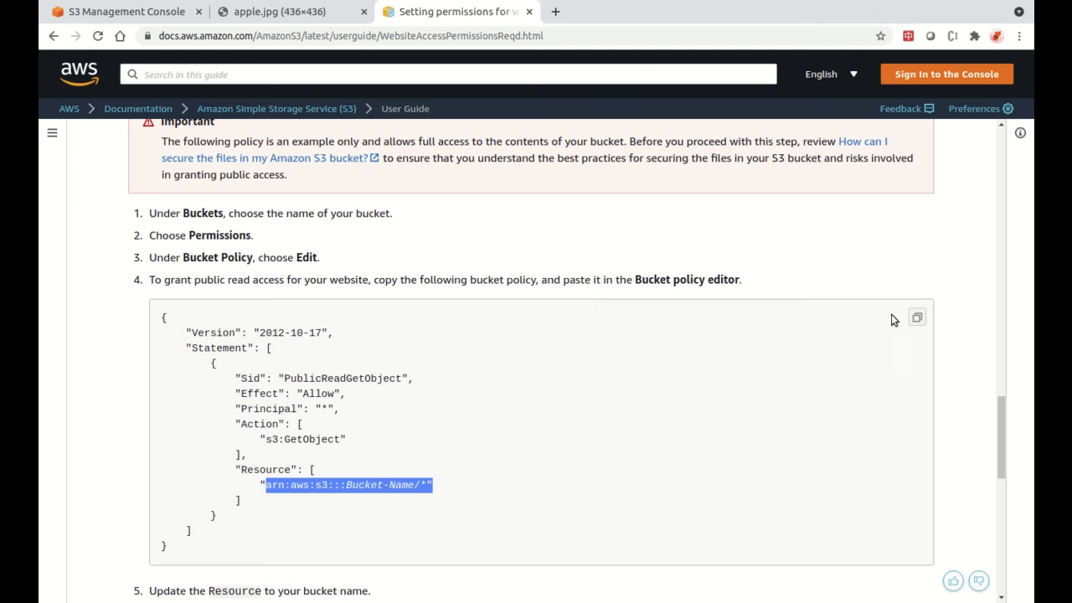
click(917, 321)
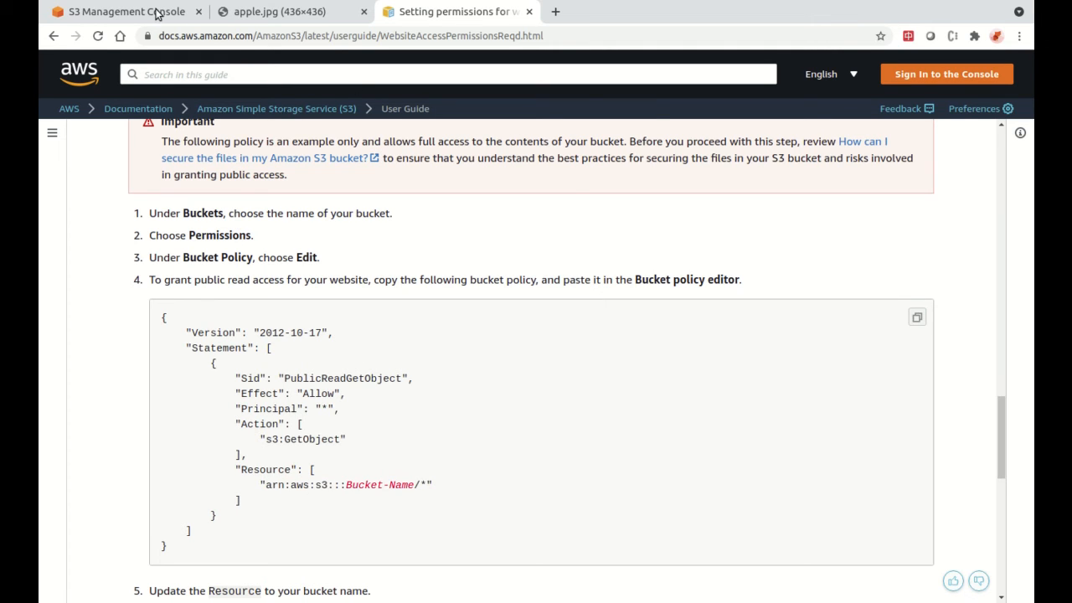
Return to the S3 console, edit the bucket policy, and paste the copied public-read policy into the editor
click(156, 12)
click(270, 241)
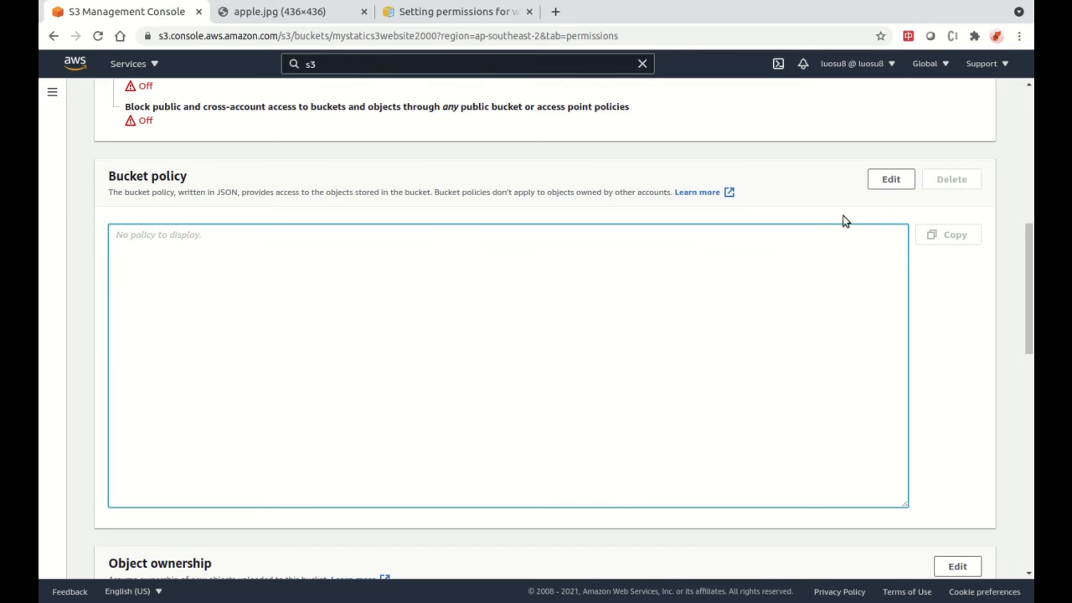
click(903, 182)
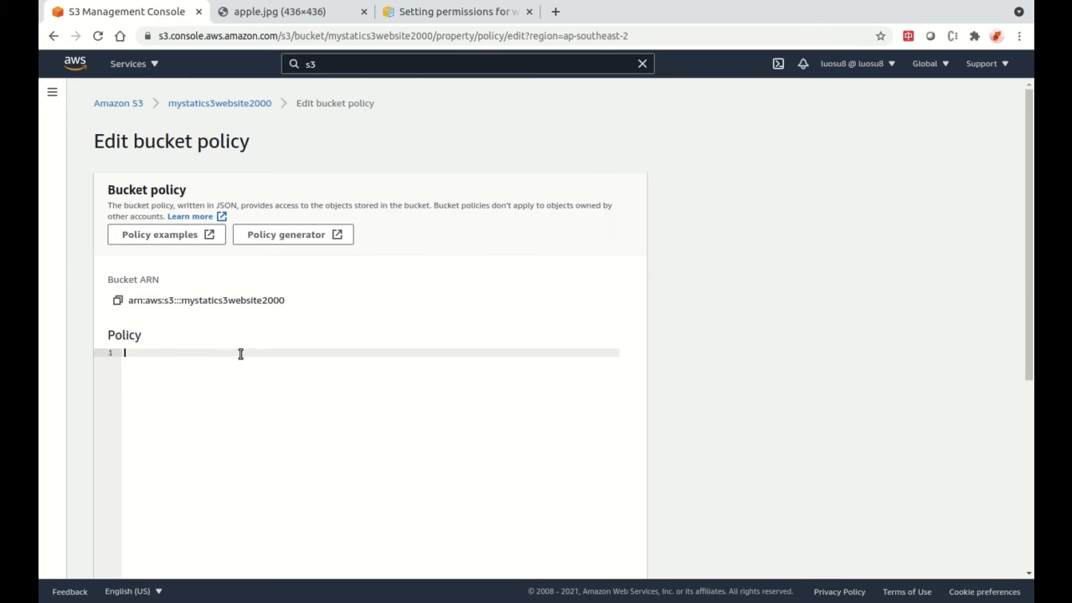
key(ctrl+v)
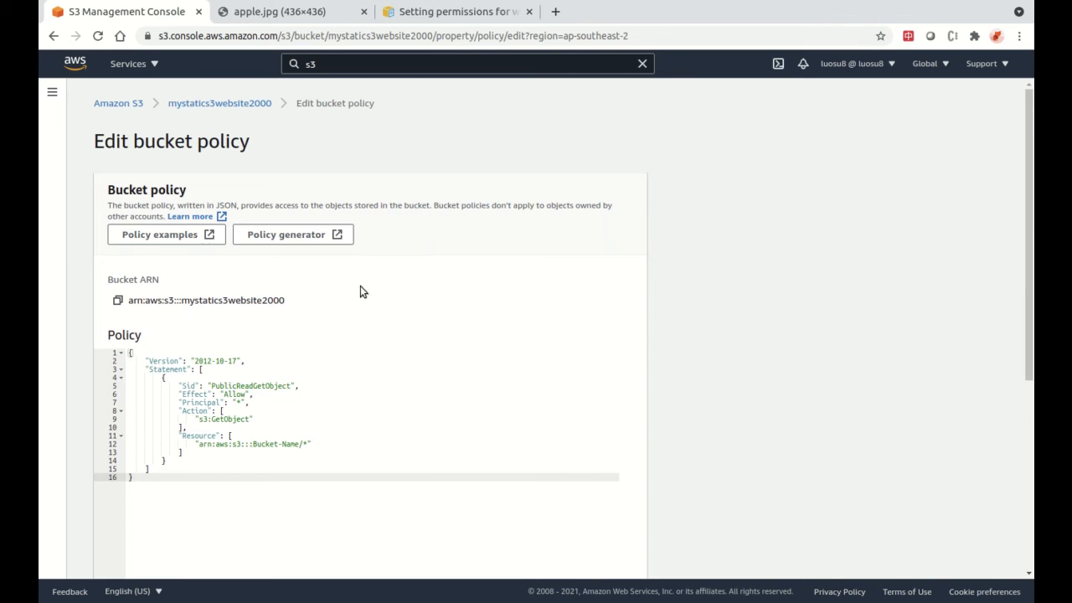
Open the mystatics3website2000 bucket in a separate browser tab and copy its ARN from the bucket properties
middle_click(189, 109)
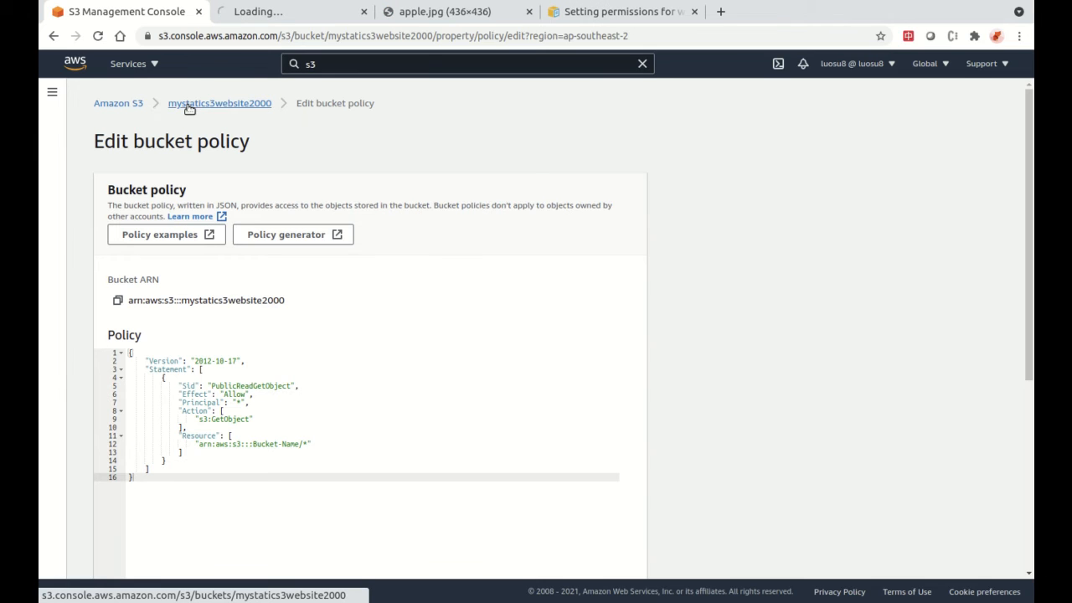
click(258, 22)
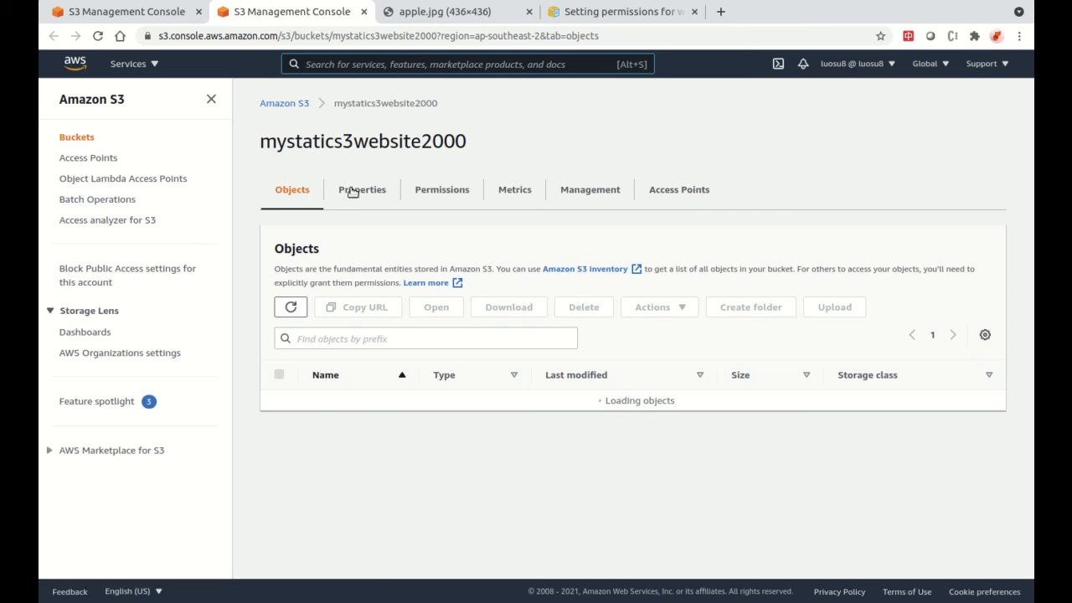
click(362, 192)
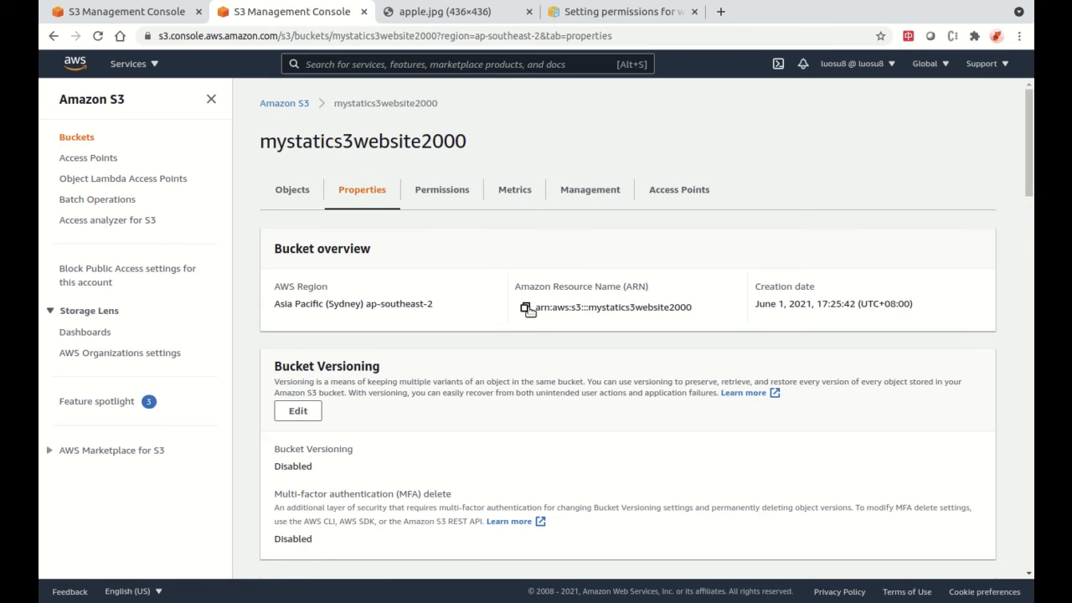
click(526, 308)
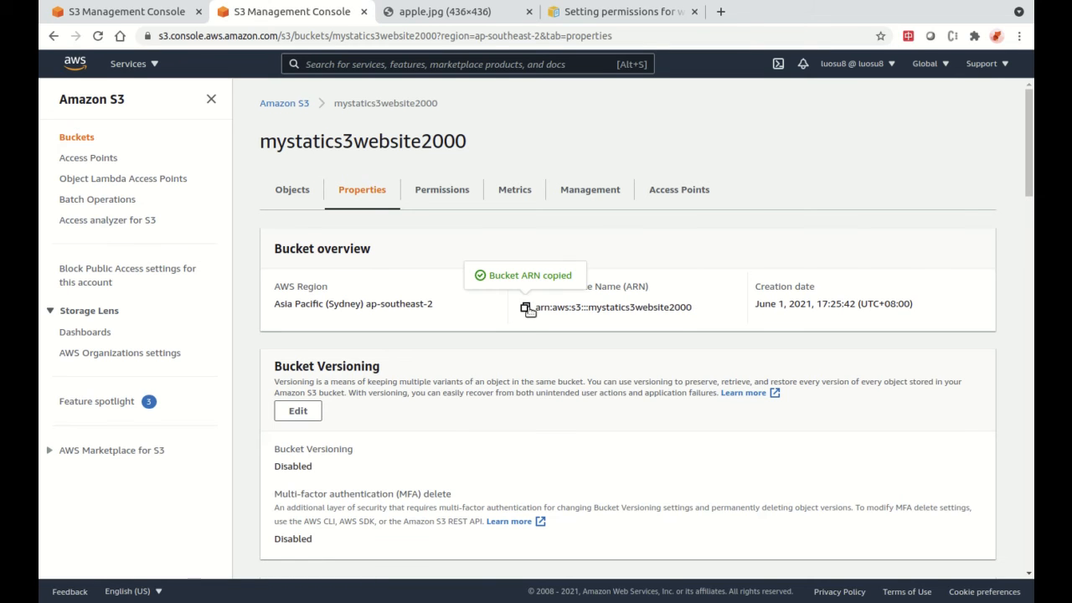
Replace the policy's placeholder ARN with arn:aws:s3:::mystatics3website2000, keeping the /* suffix in the Resource entry, and save the bucket policy
click(121, 16)
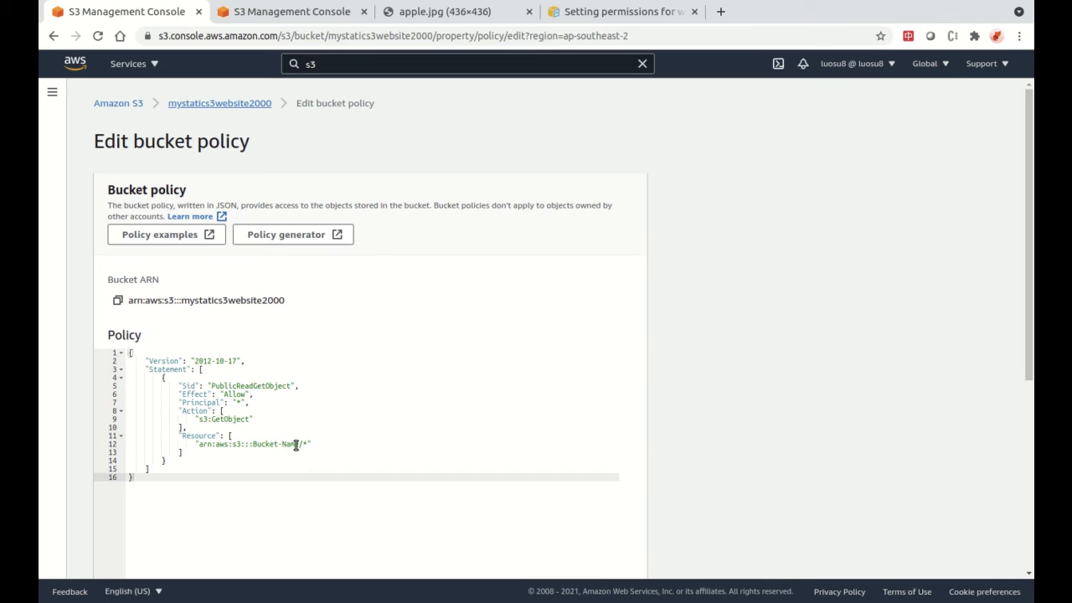
drag(303, 445, 199, 444)
key(ctrl+v)
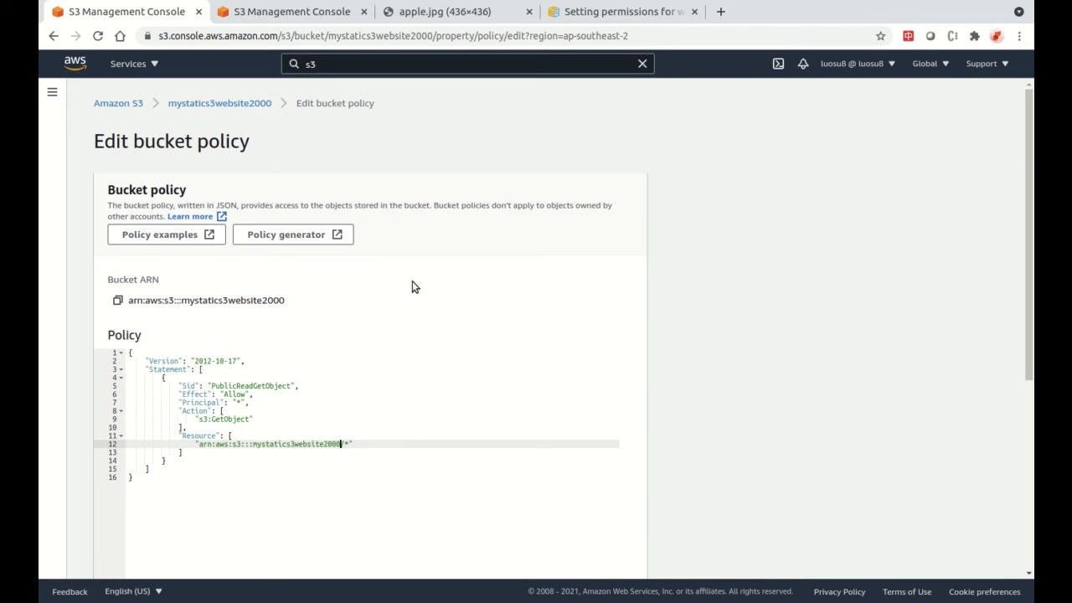
scroll(685, 306, down, 5)
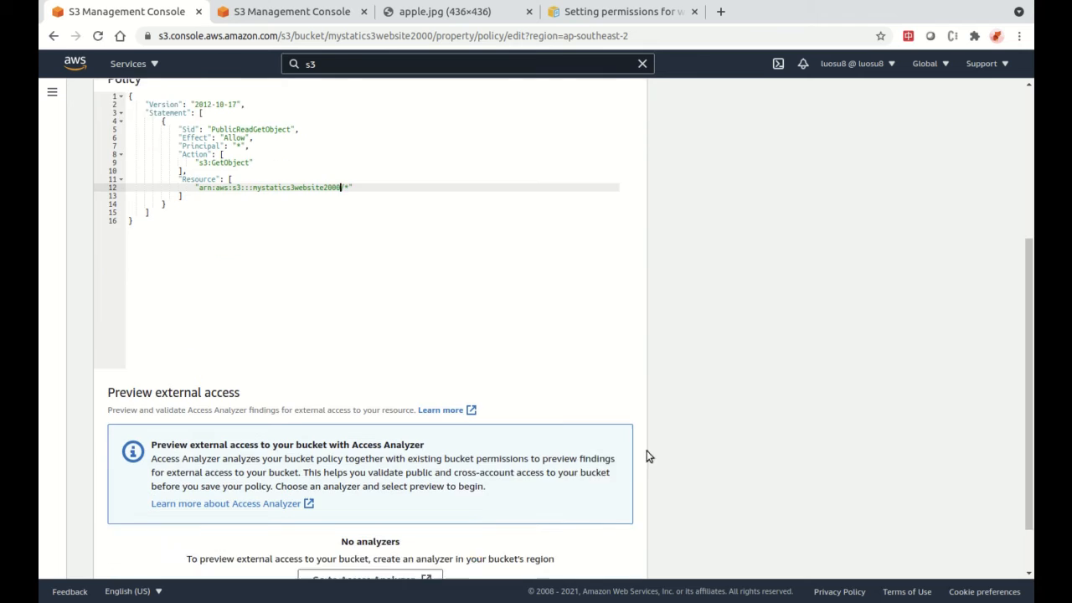
scroll(649, 453, down, 2)
click(599, 556)
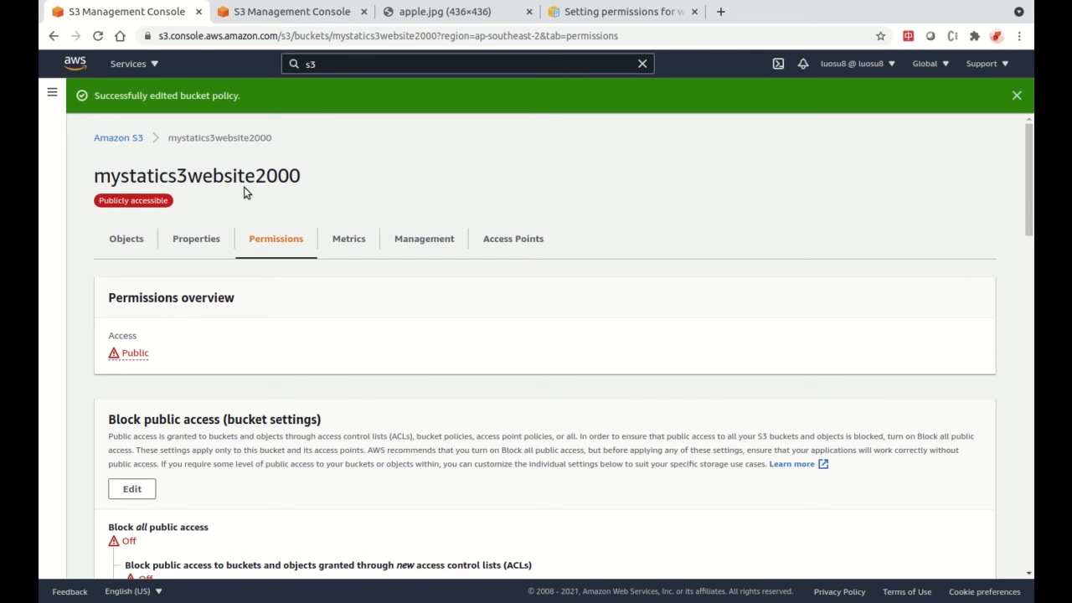
Change apple.jpg to winter.jpg in the website endpoint address and load it to check public access
click(423, 15)
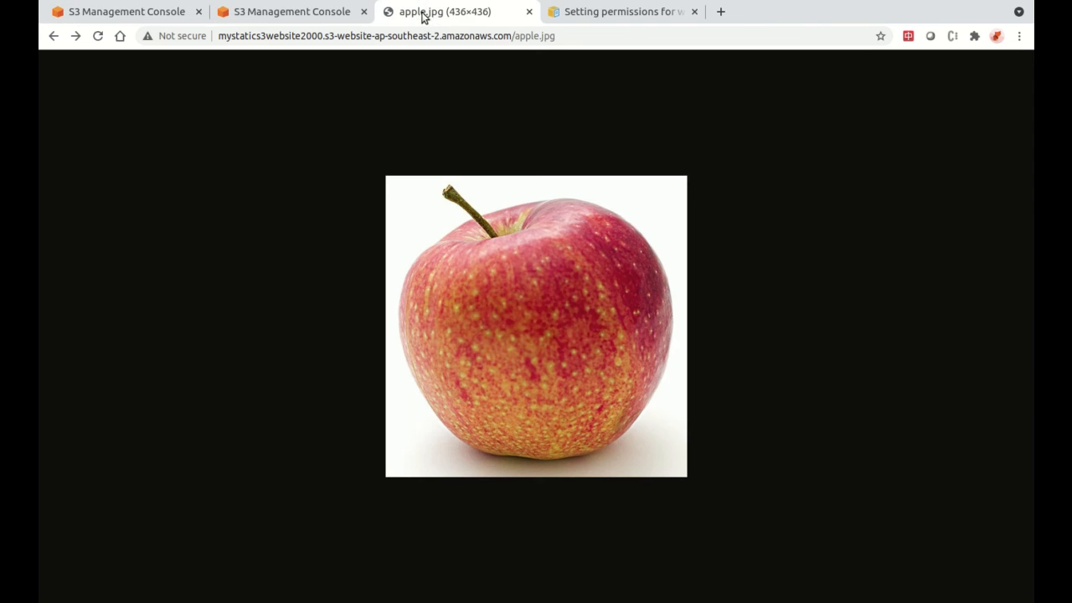
click(530, 36)
click(574, 38)
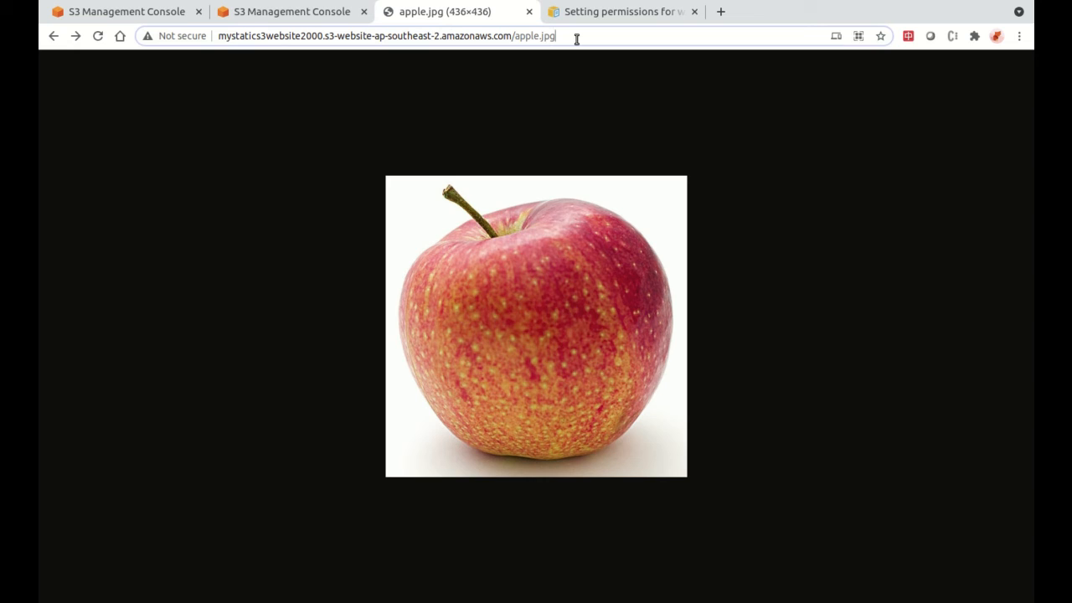
key(ctrl+shift+Left)
key(ctrl+shift+Left)
key(BackSpace)
text(winter.jpg)
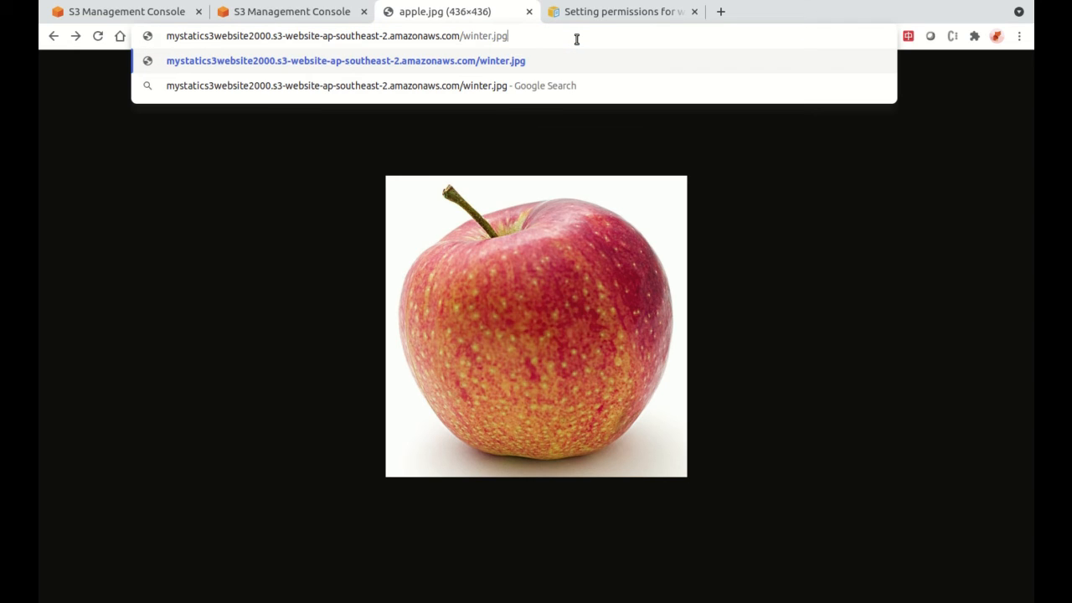
key(Return)
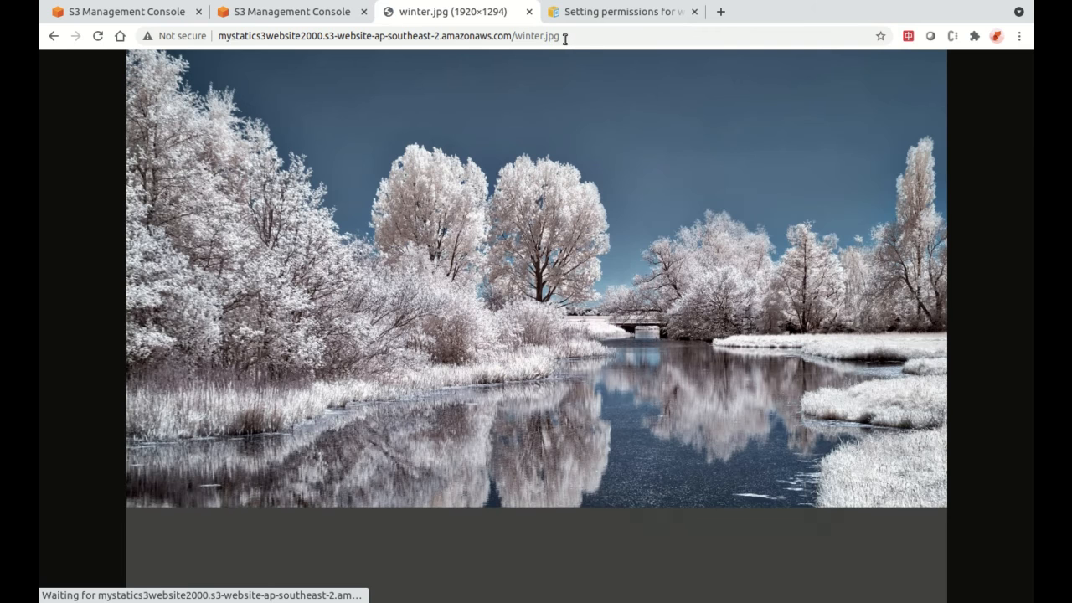
Remove winter.jpg from the address to check the website's home page at the endpoint root, and return to the S3 console
click(621, 36)
key(End)
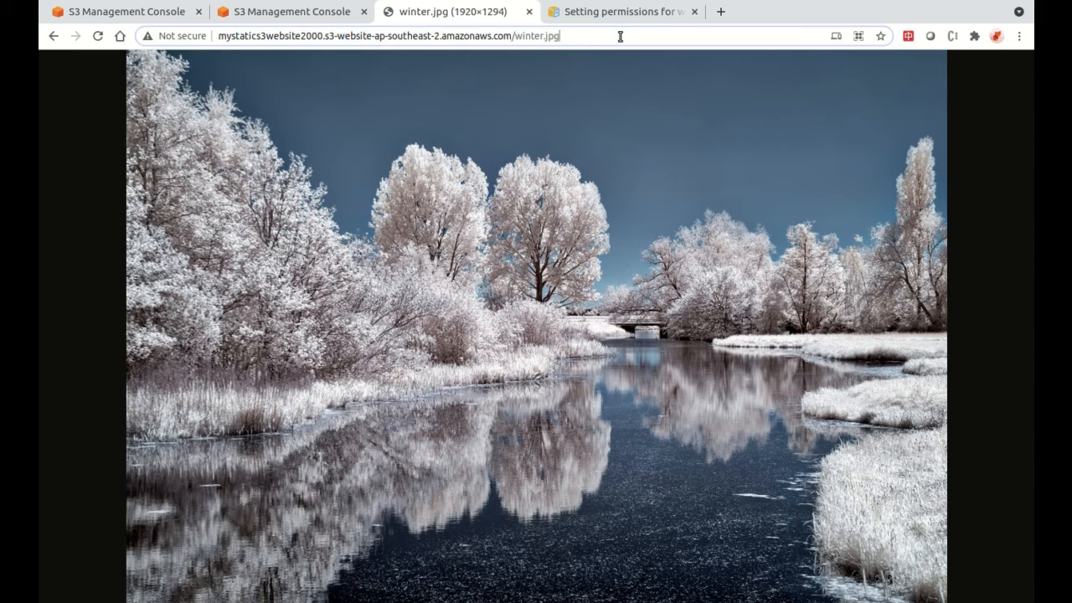
key(ctrl+shift+Left)
key(ctrl+shift+Left)
key(BackSpace)
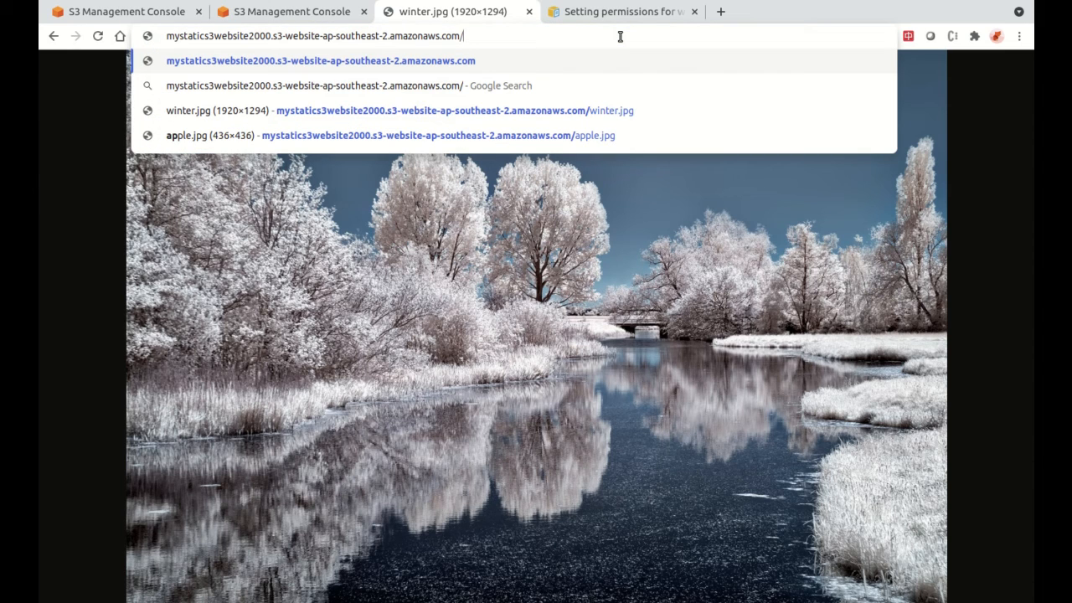
key(Return)
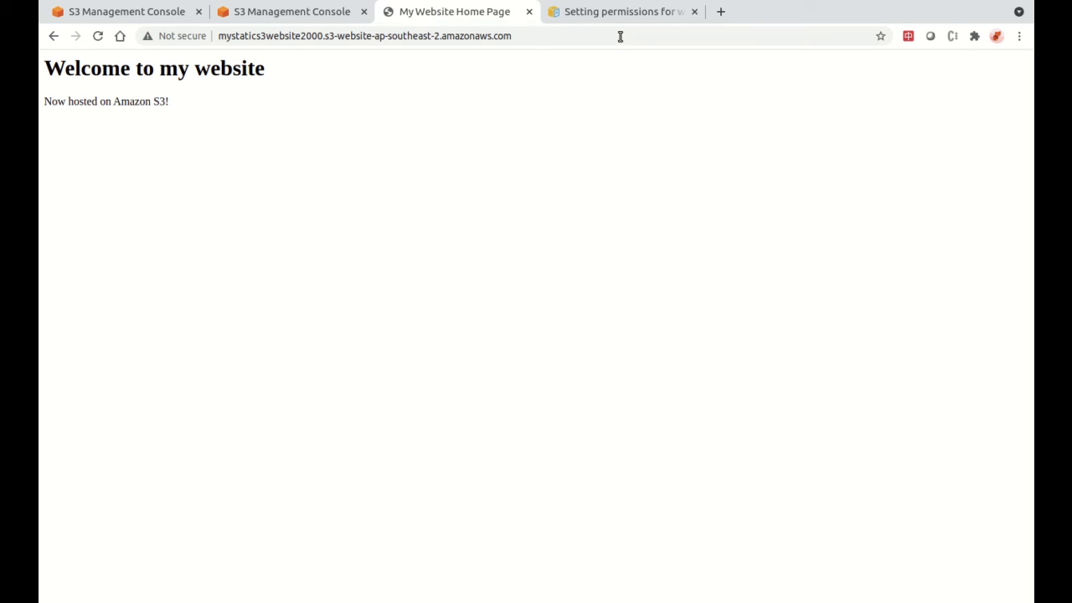
click(164, 10)
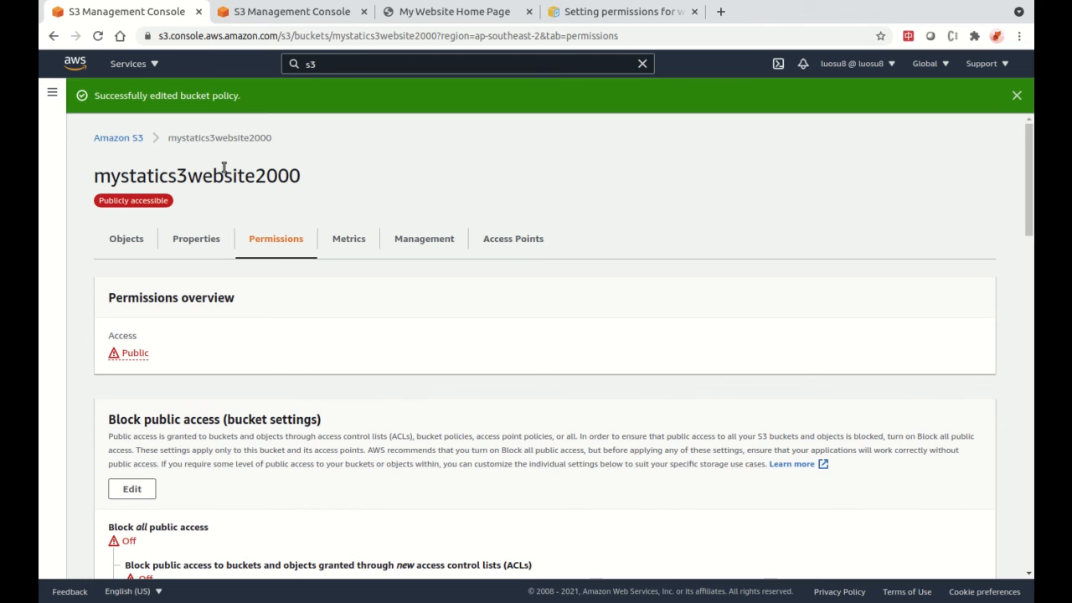
Return to the list of all S3 buckets and bring the static website buckets into view
click(137, 142)
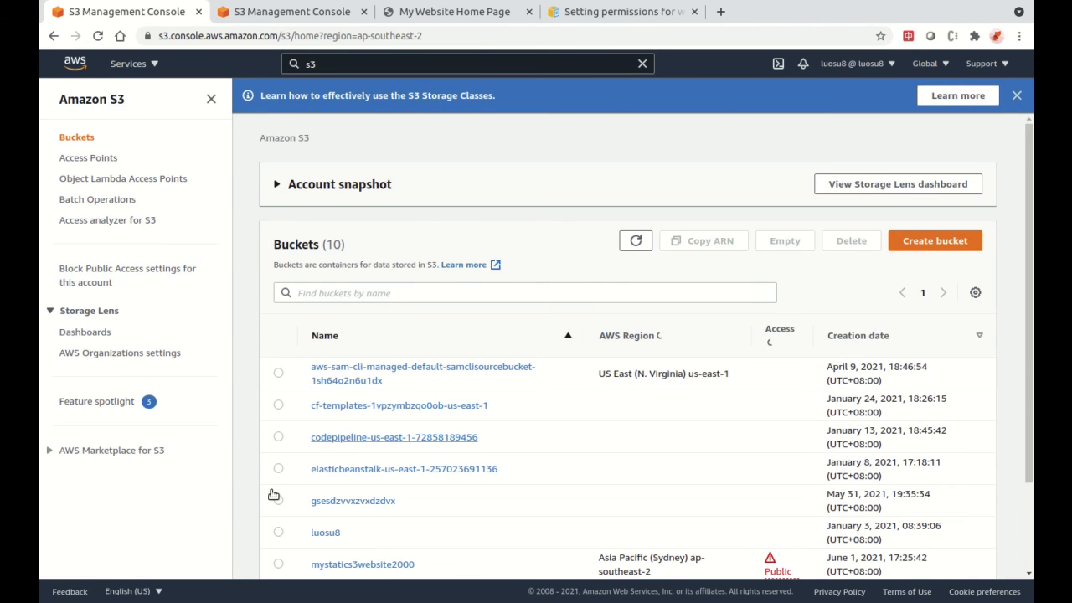
scroll(293, 431, down, 2)
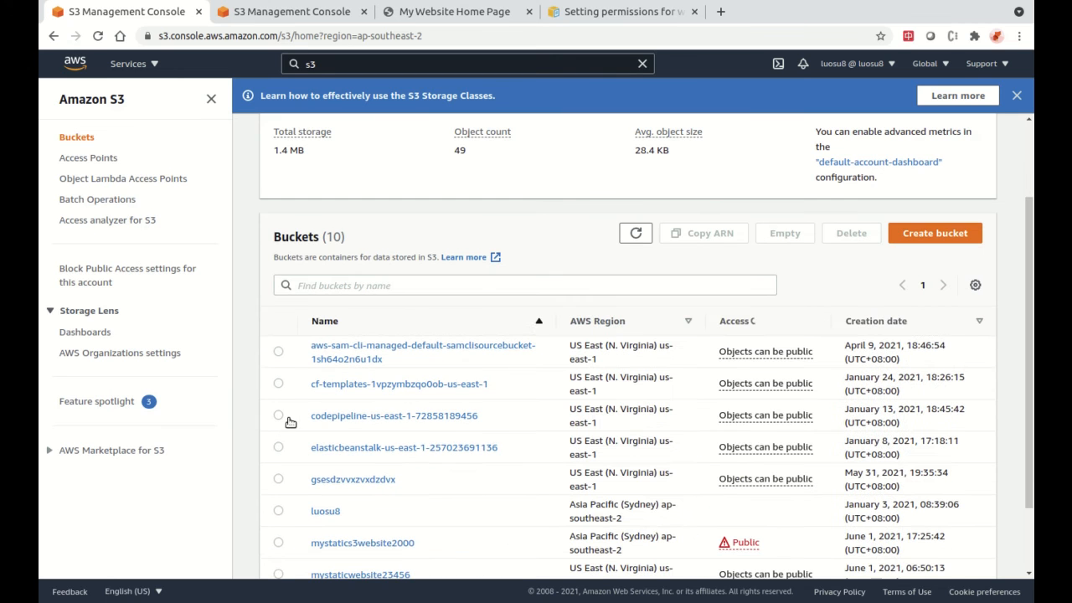
scroll(285, 540, down, 2)
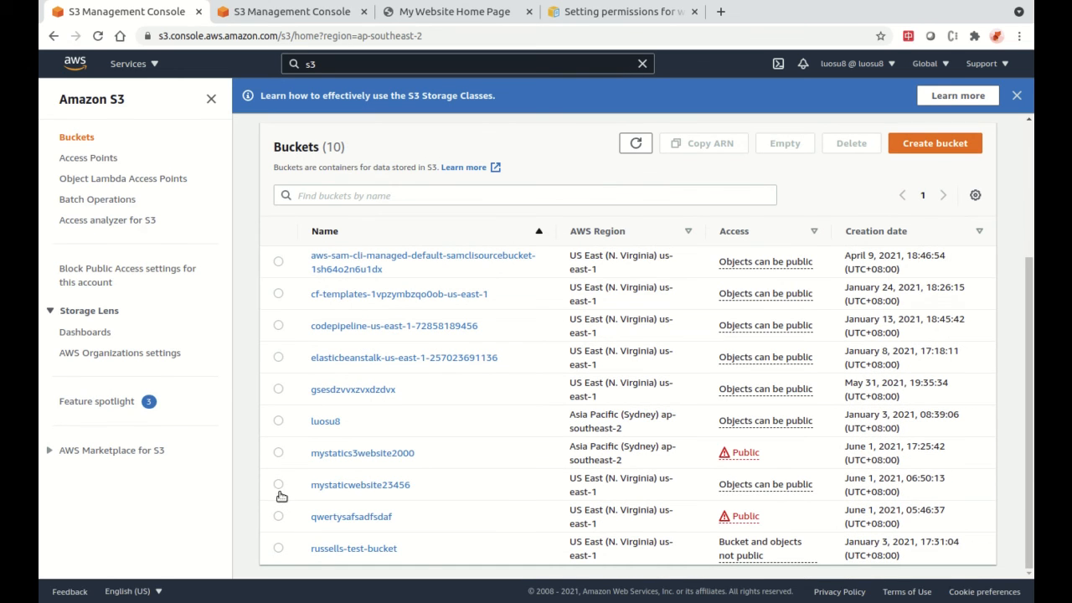
click(278, 484)
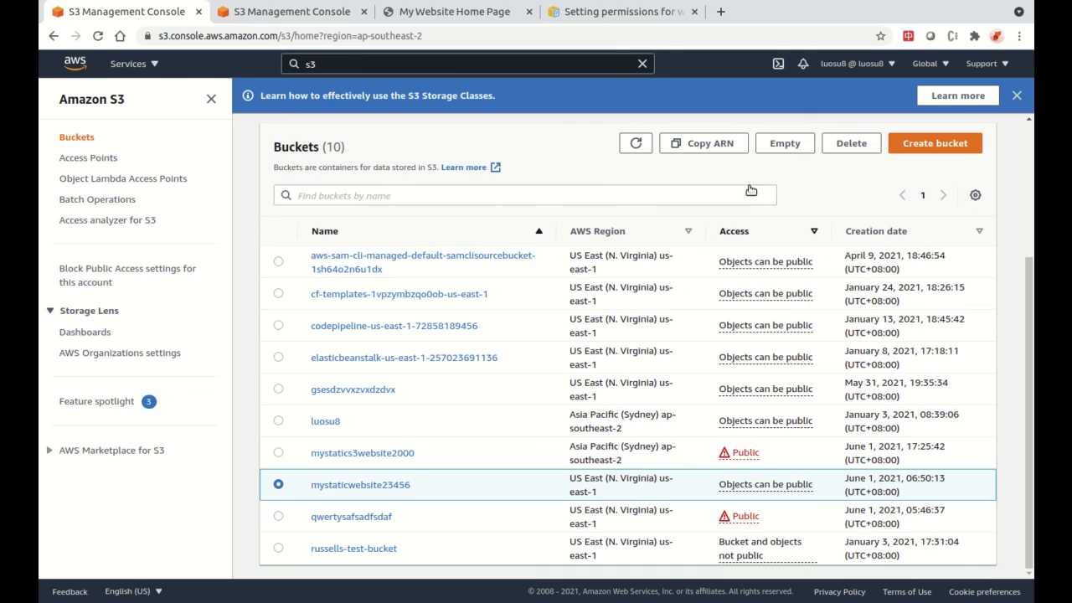
click(851, 144)
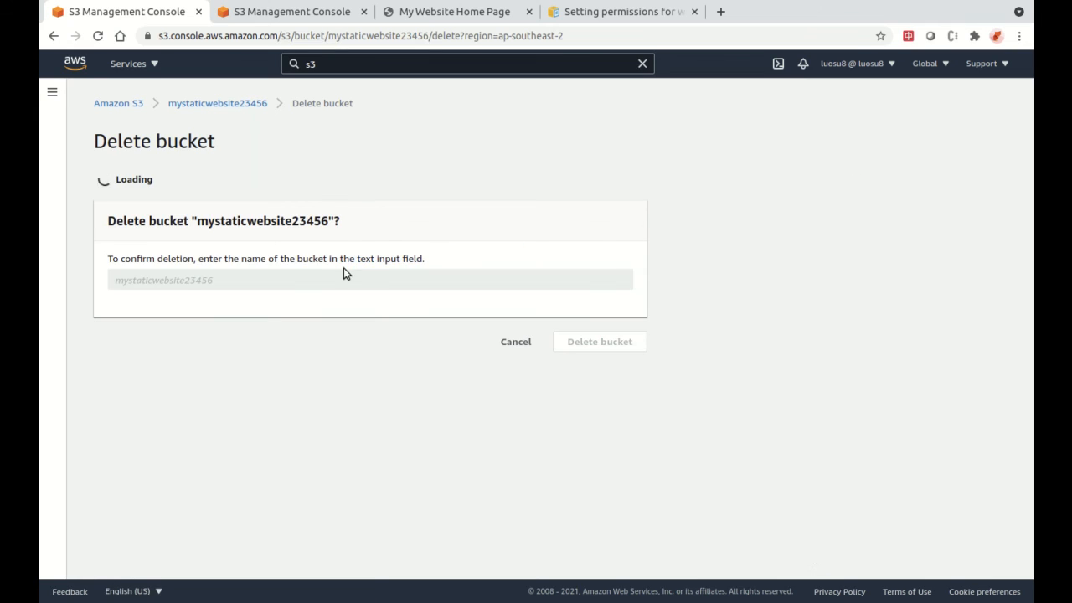
click(523, 397)
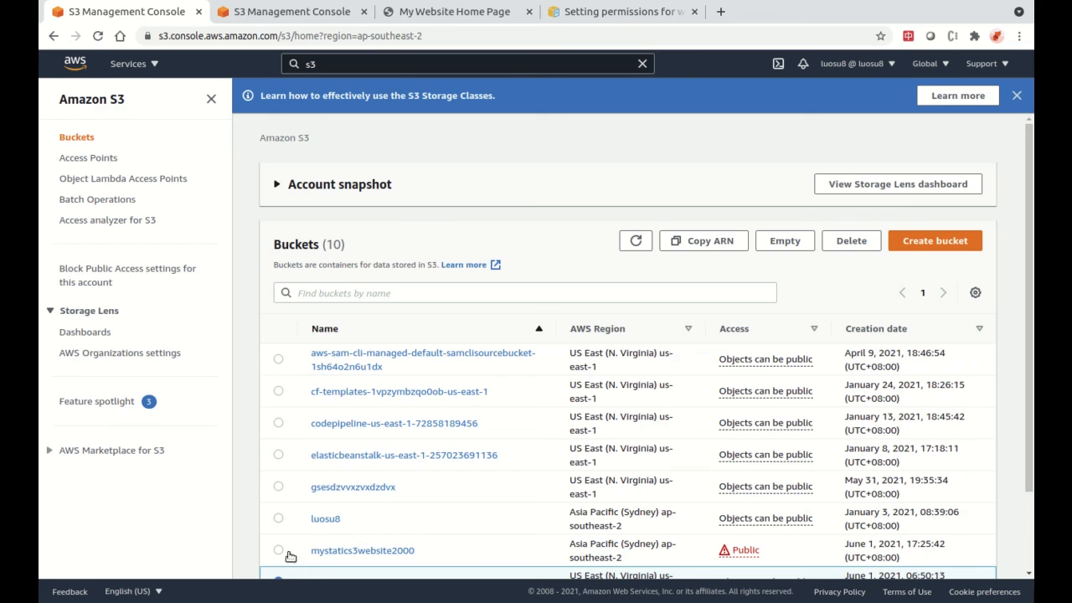
Try to delete the mystatics3website2000 bucket, and return to the bucket list
click(281, 551)
scroll(286, 556, down, 2)
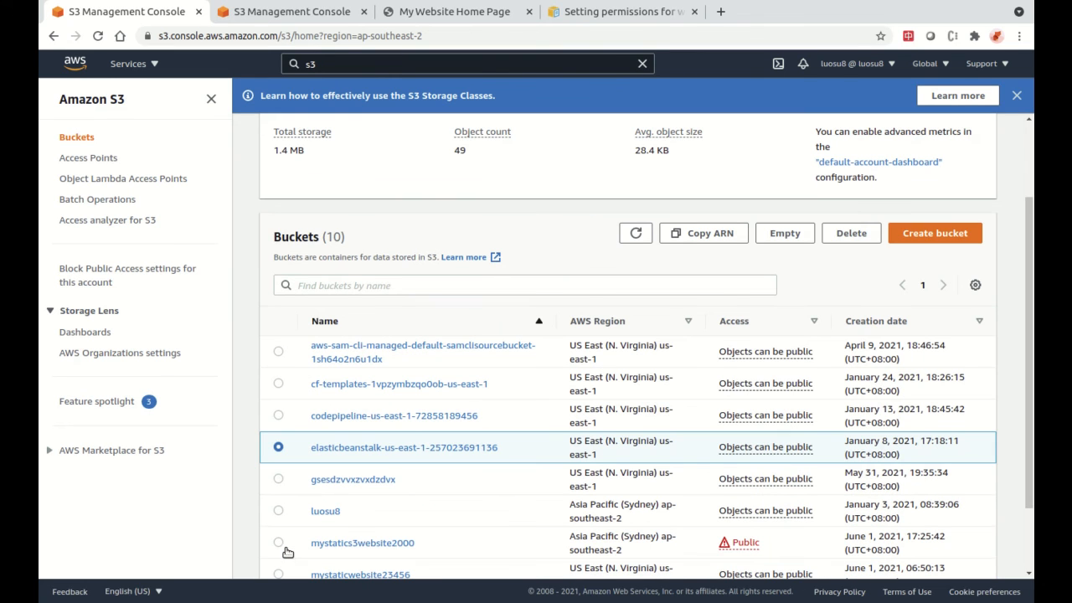
click(280, 544)
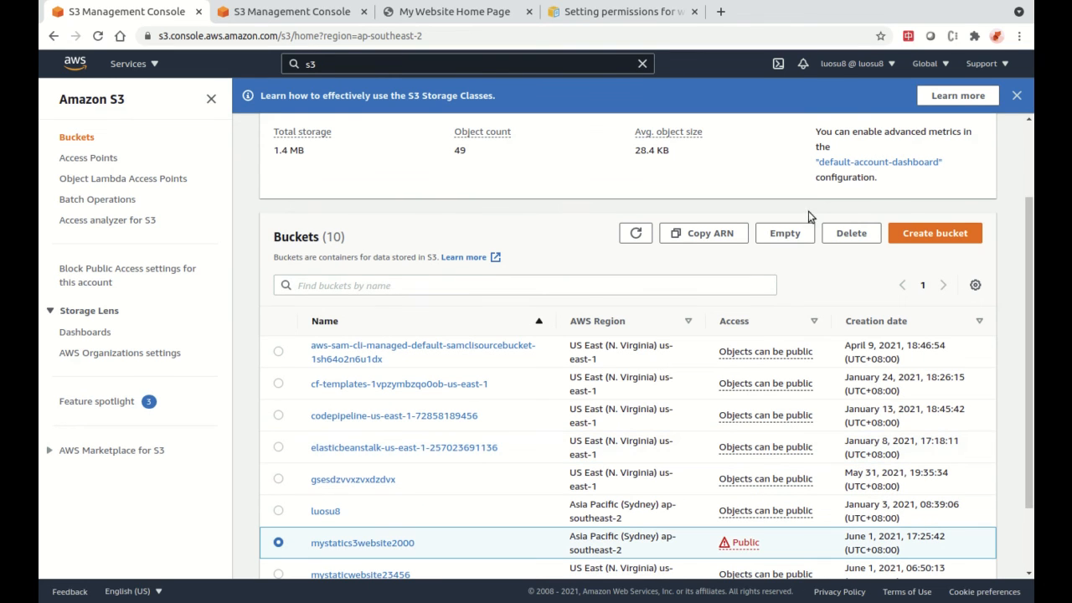
click(851, 234)
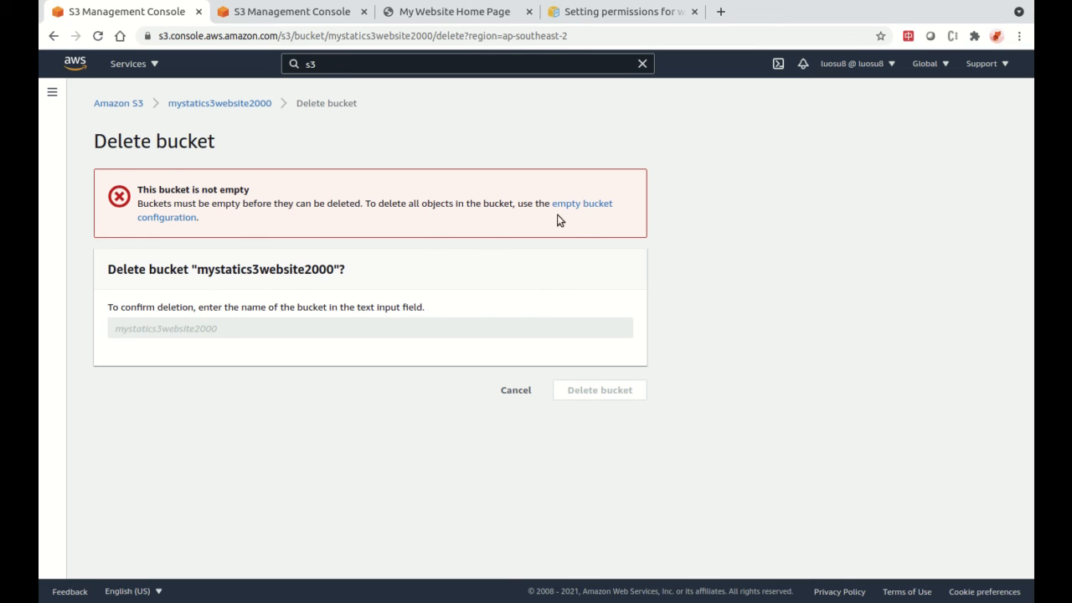
click(139, 106)
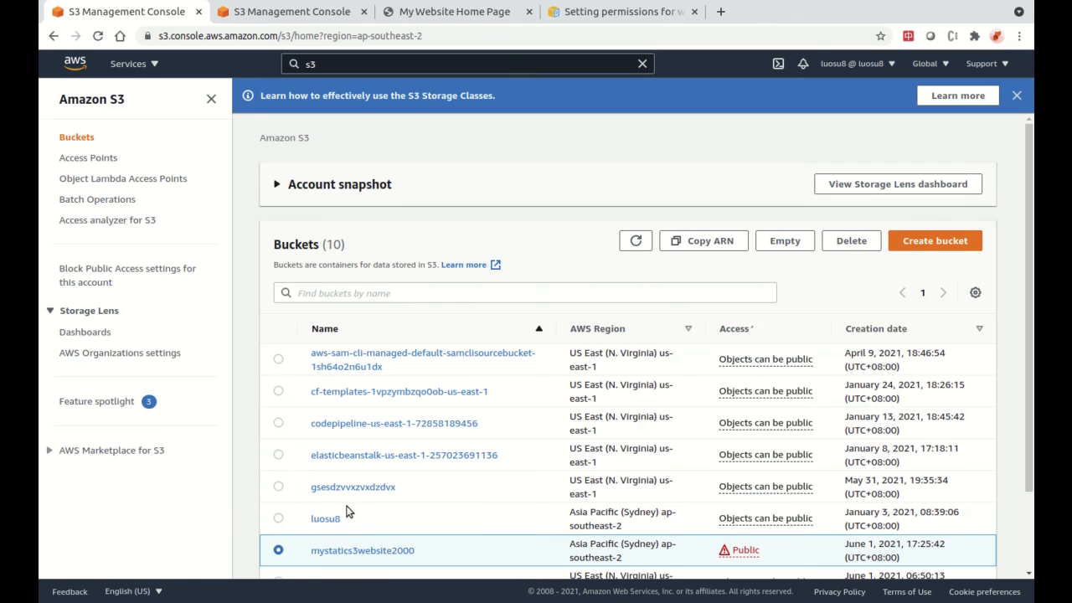
Empty the mystatics3website2000 bucket, confirming with "permanently delete", and exit the status page
scroll(771, 251, down, 3)
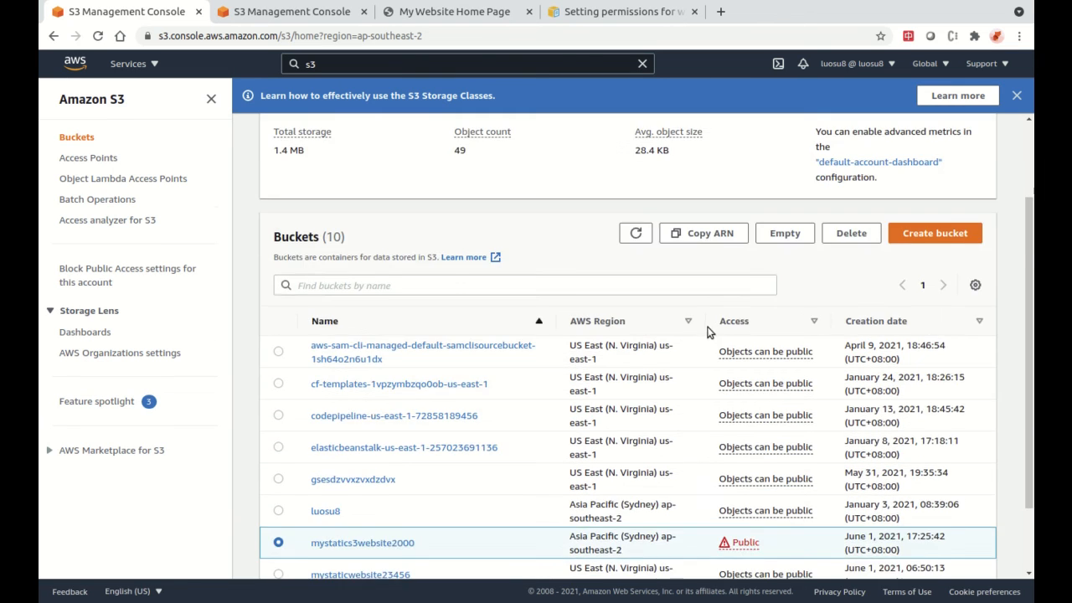
click(767, 151)
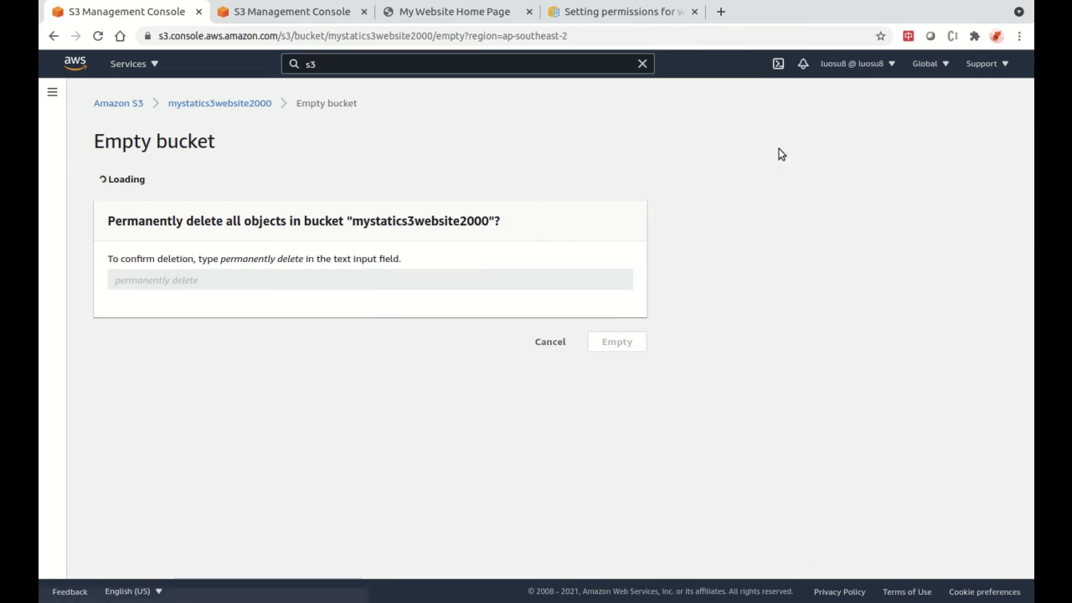
click(221, 432)
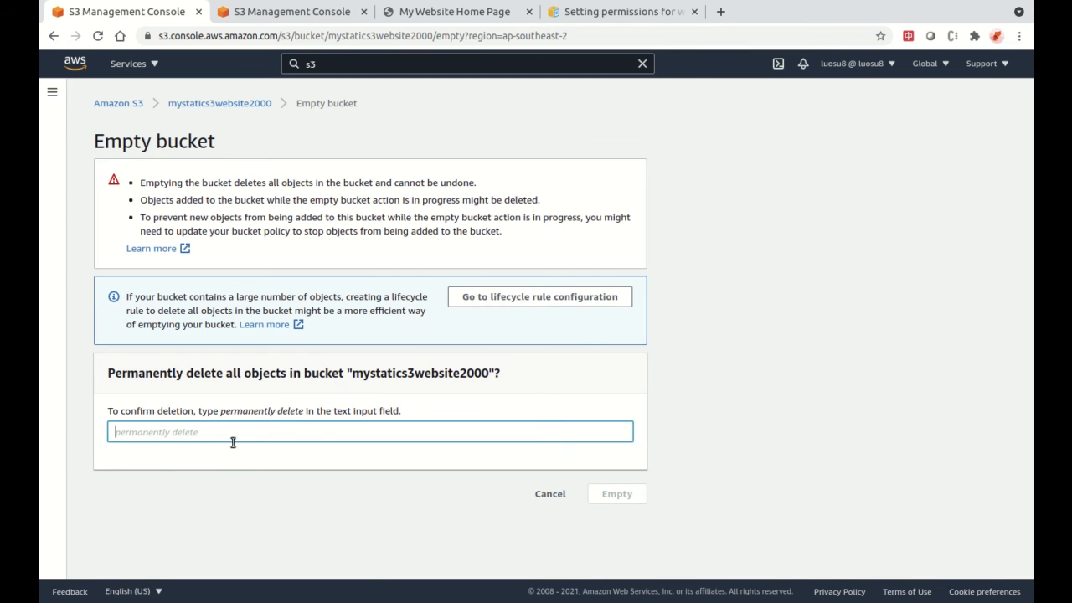
text(permanently delete)
click(632, 495)
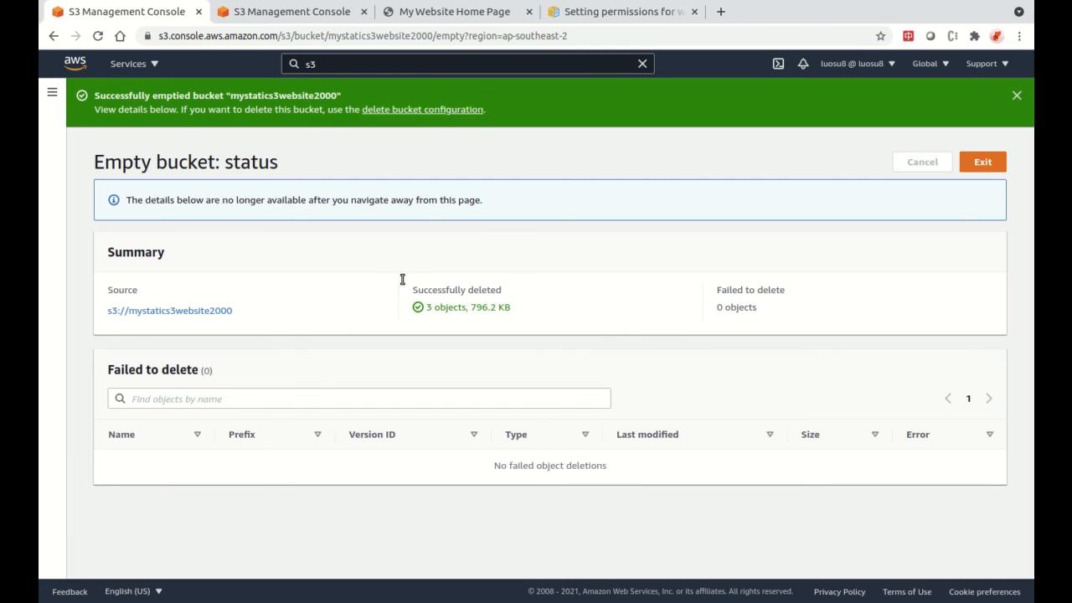
click(985, 163)
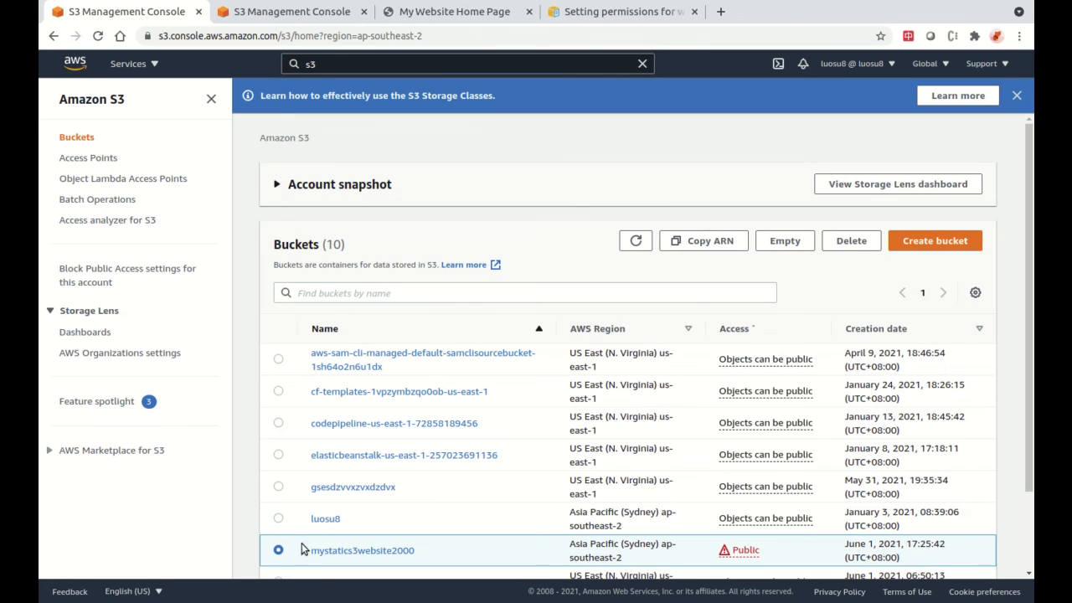
Delete the mystatics3website2000 bucket, confirming with its name
scroll(847, 302, down, 2)
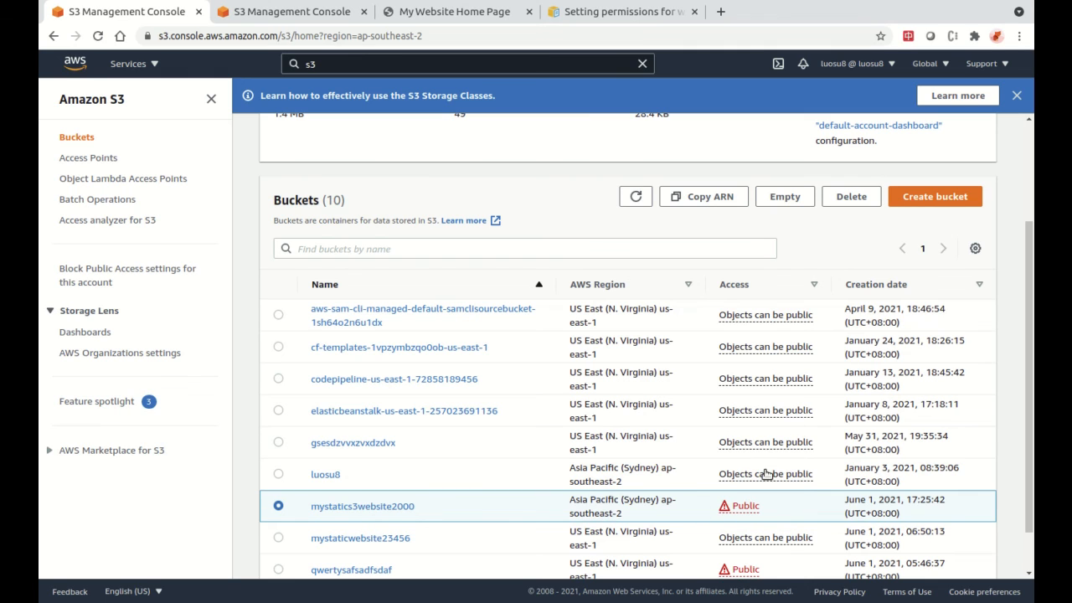
click(847, 197)
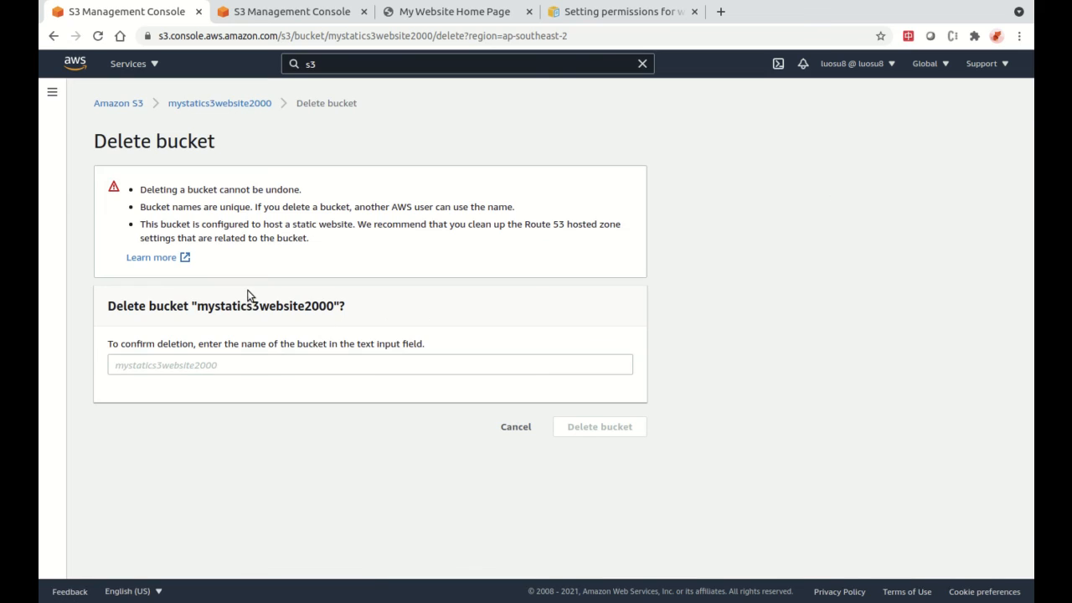
click(260, 370)
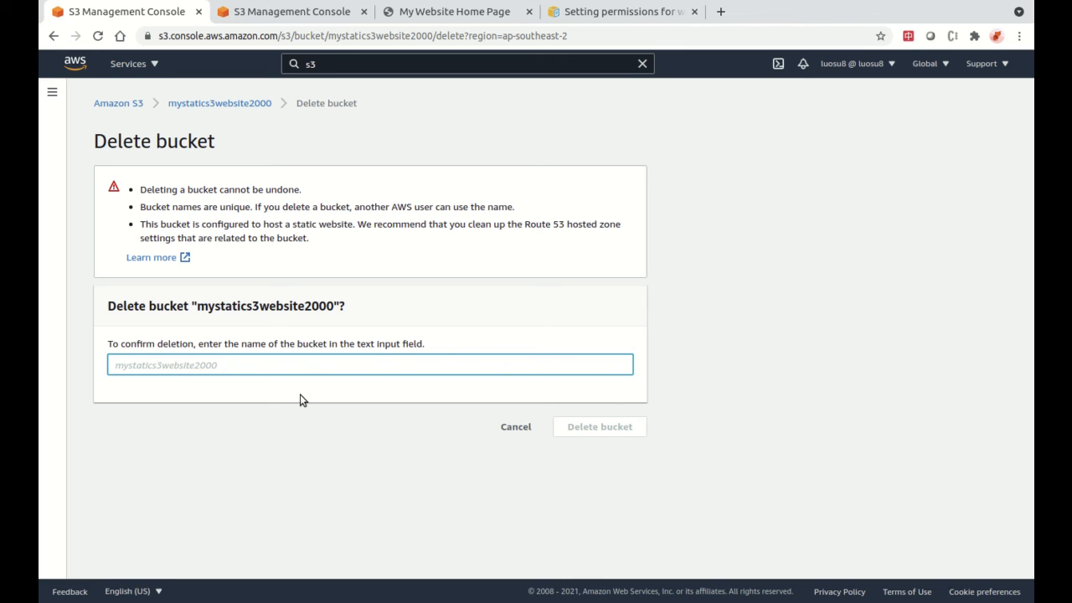
text(mystatics3website2000)
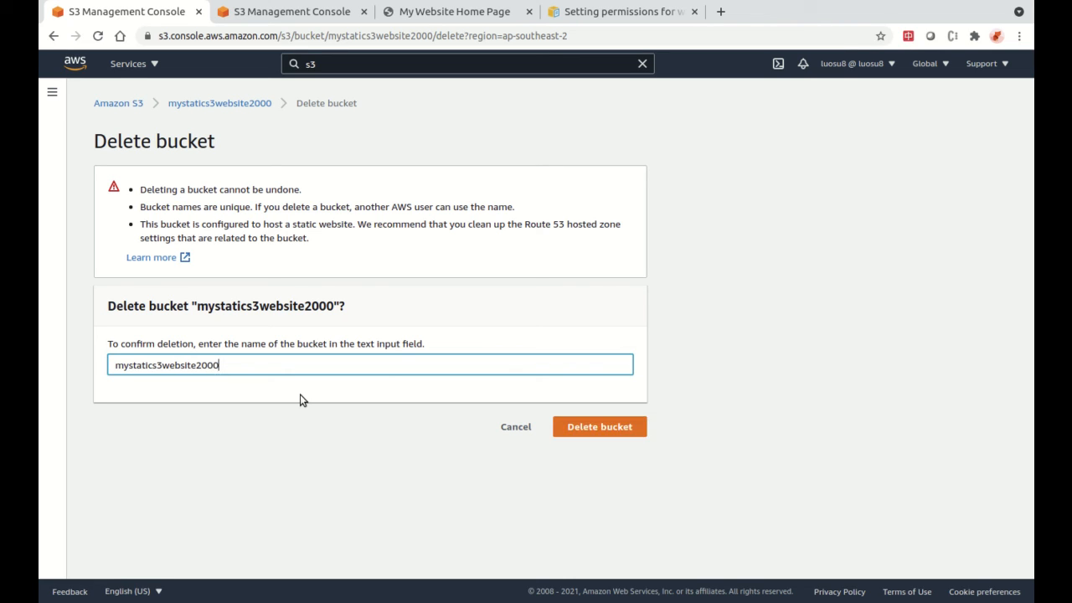
click(620, 429)
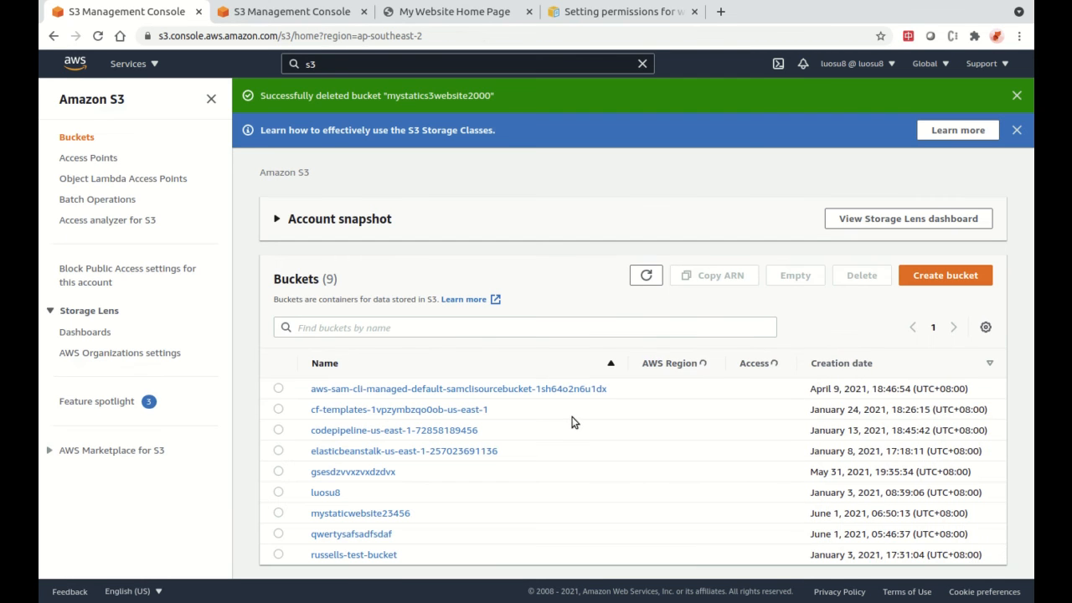
Check the remaining buckets in the list and reload the website's home page to test whether the endpoint still responds
scroll(544, 369, down, 2)
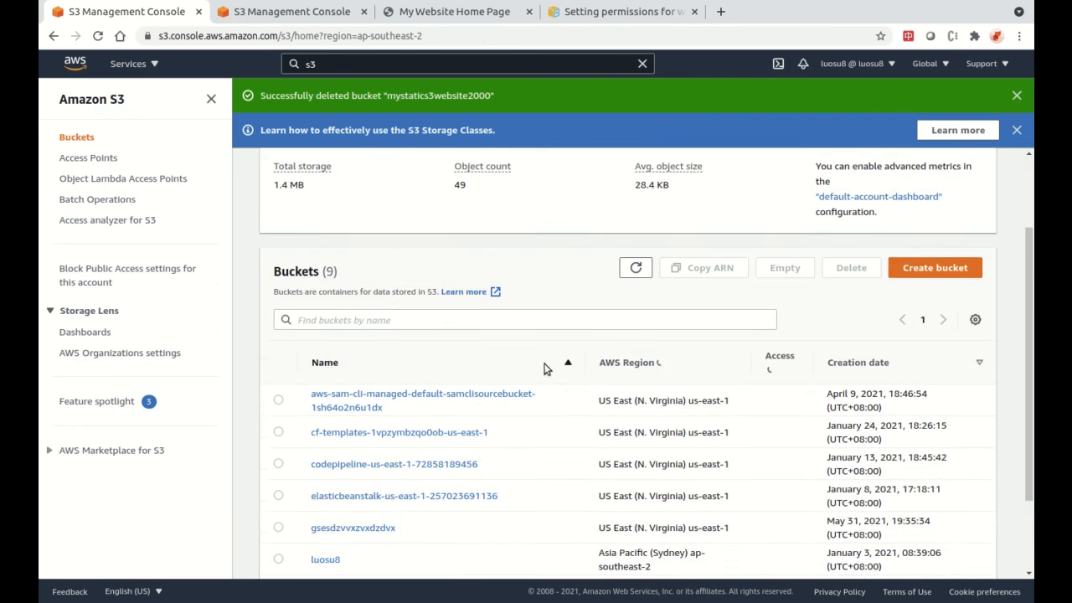
scroll(544, 369, down, 2)
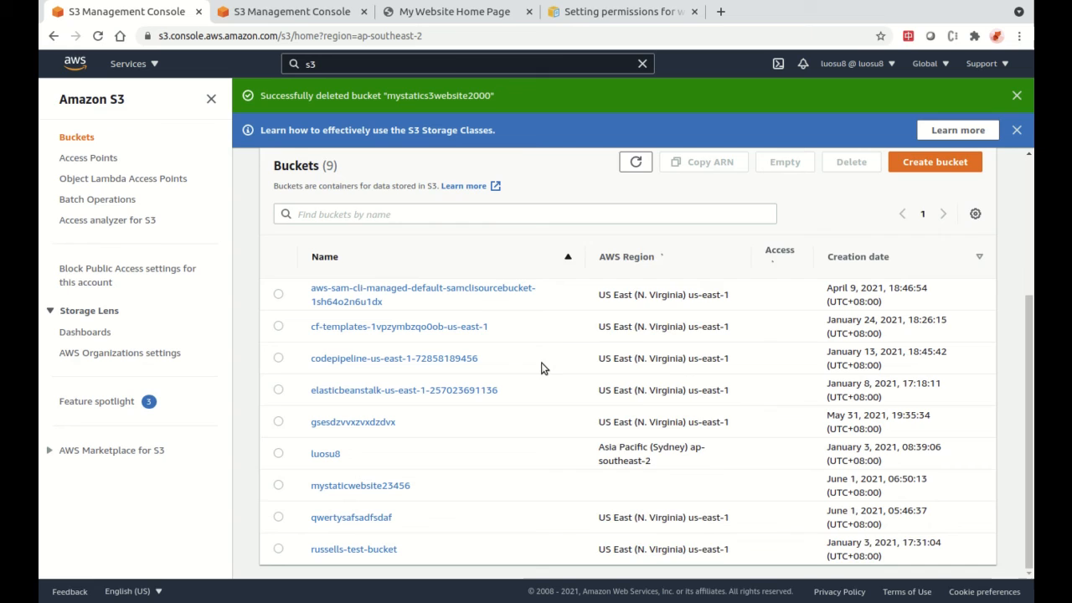
click(452, 11)
key(ctrl+r)
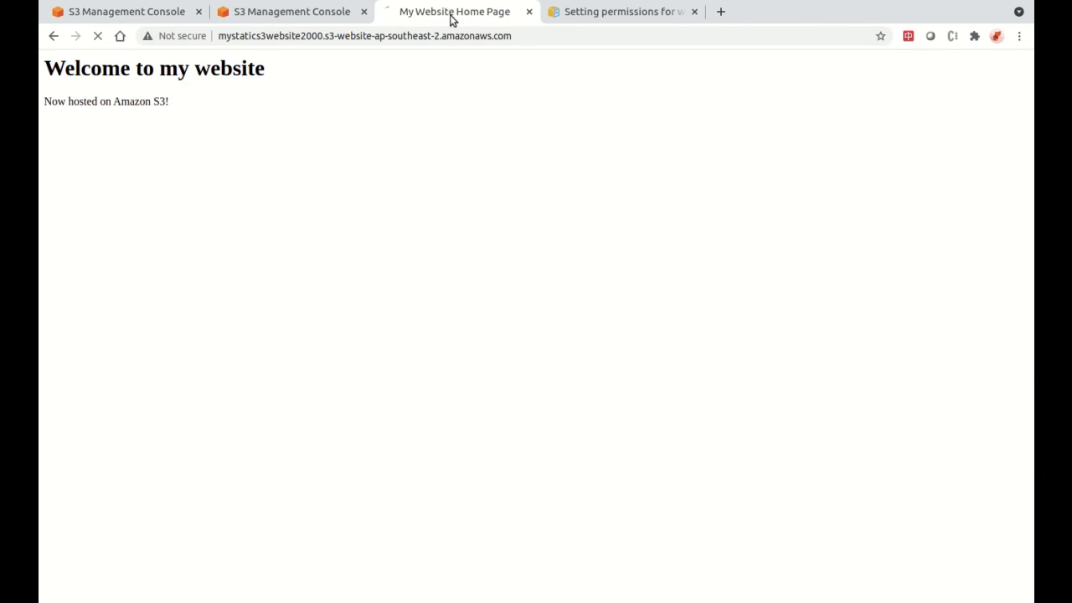